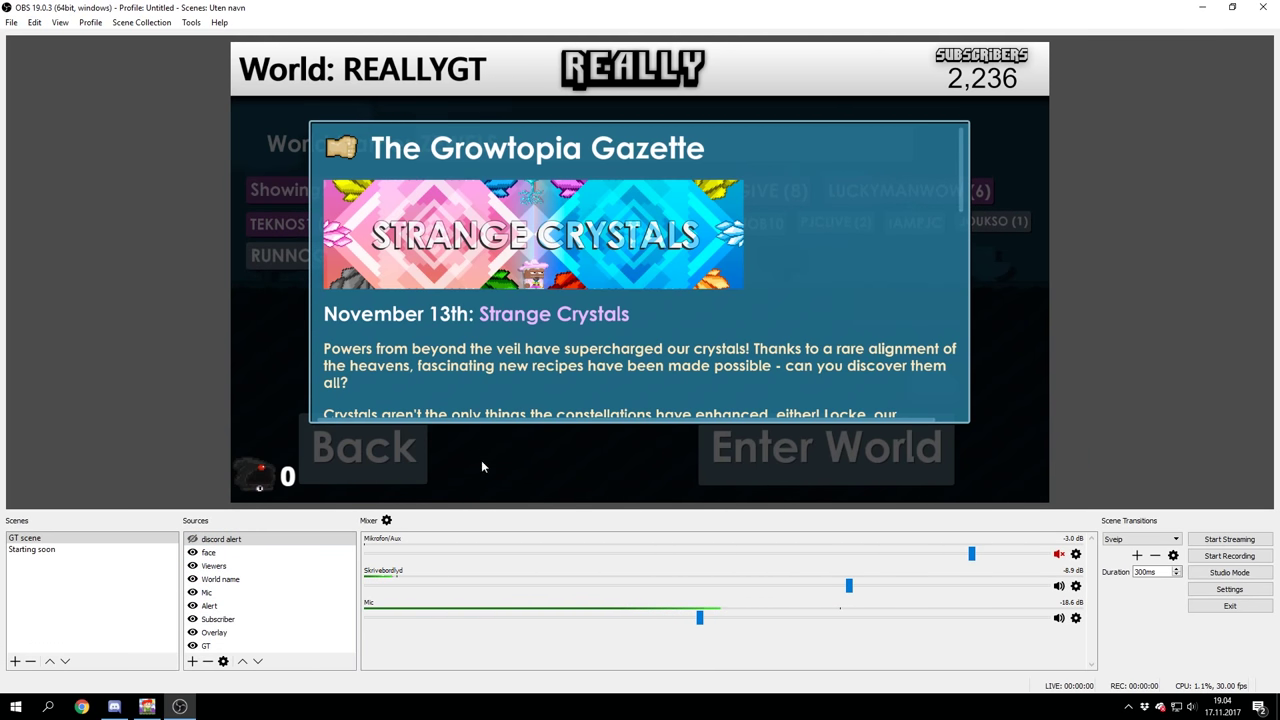
# Check the Growtopia game, then display the Starting soon scene with nothing selected.
pyautogui.hotkey('alt', 'Tab')
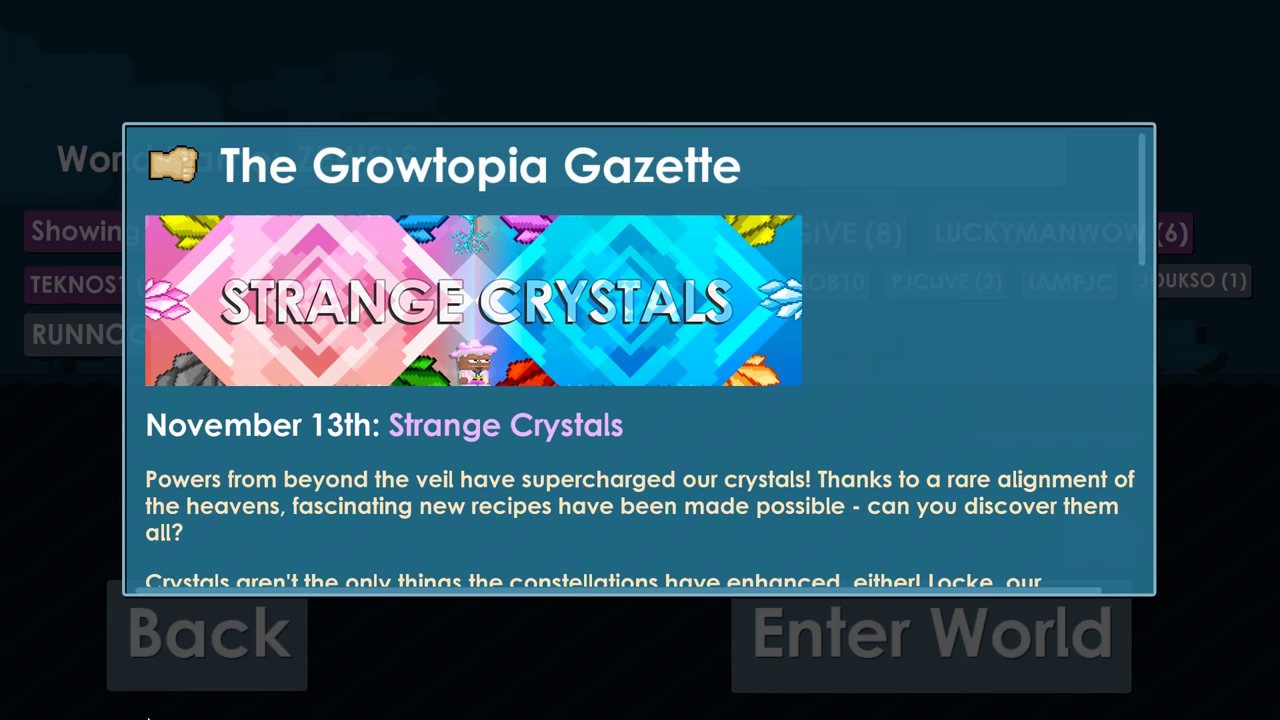
pyautogui.hotkey('alt', 'Tab')
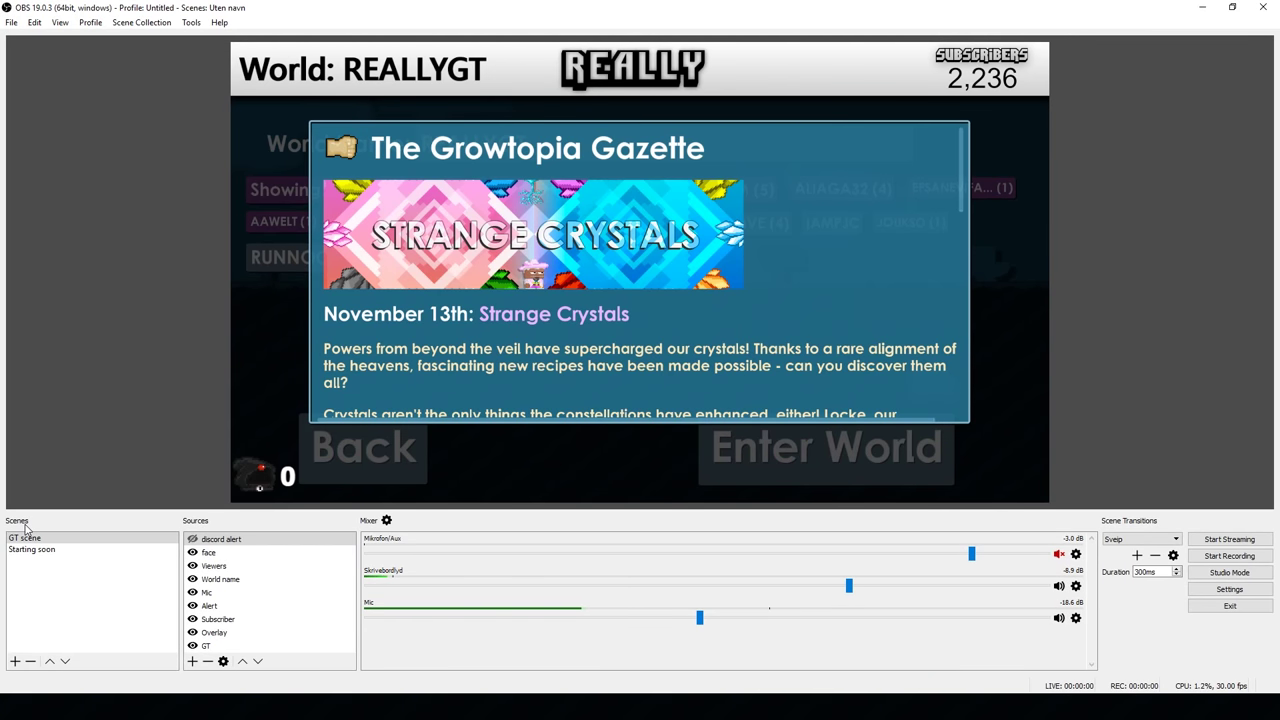
pyautogui.click(79, 350)
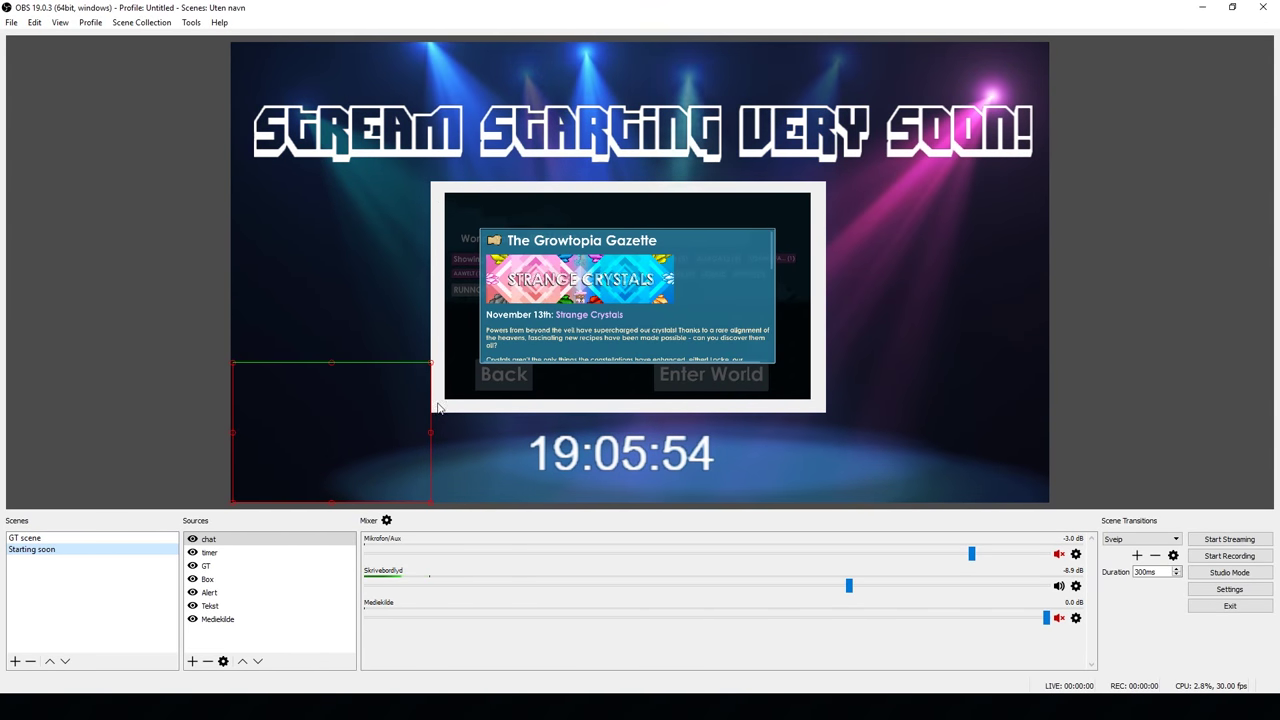
pyautogui.click(55, 540)
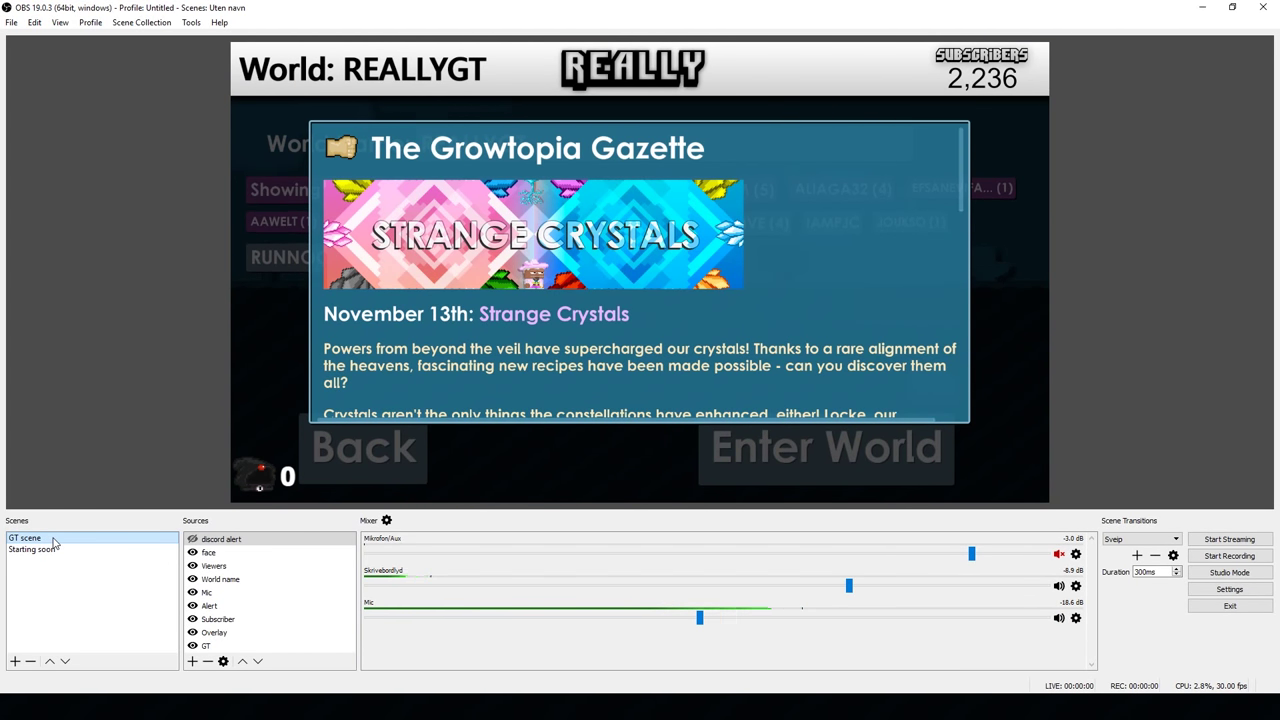
pyautogui.click(38, 551)
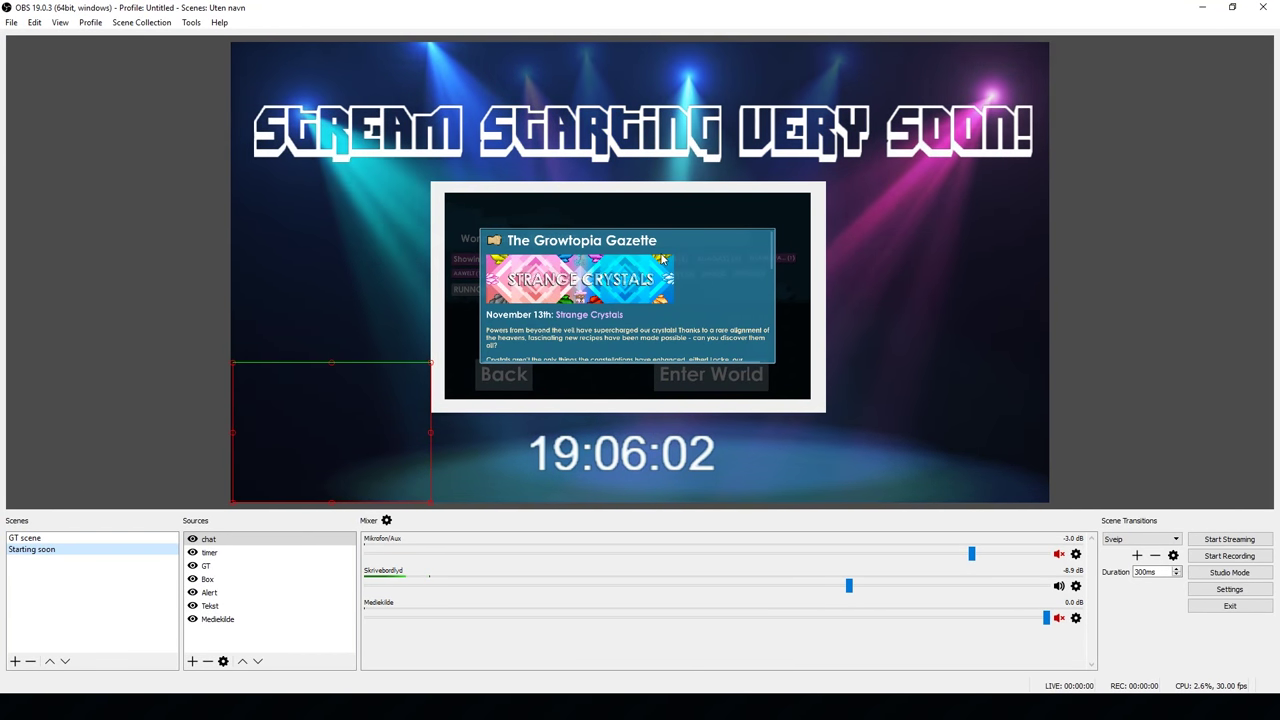
pyautogui.click(183, 223)
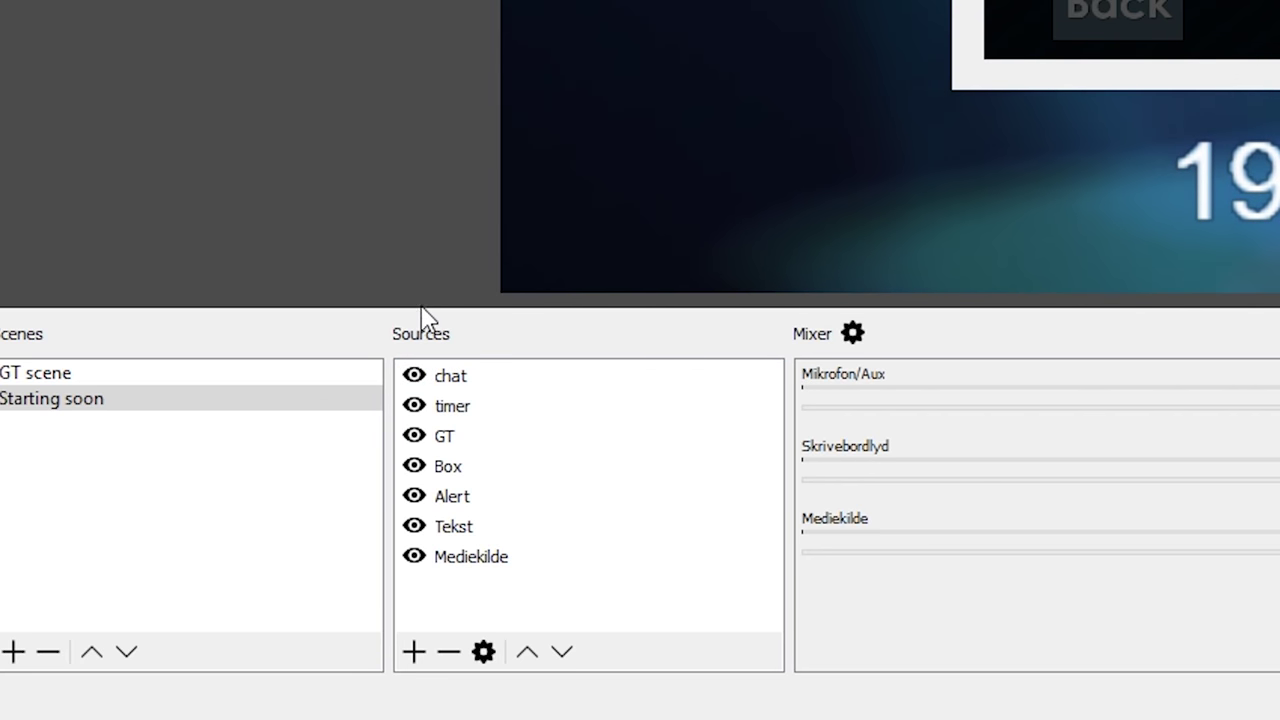
pyautogui.click(414, 654)
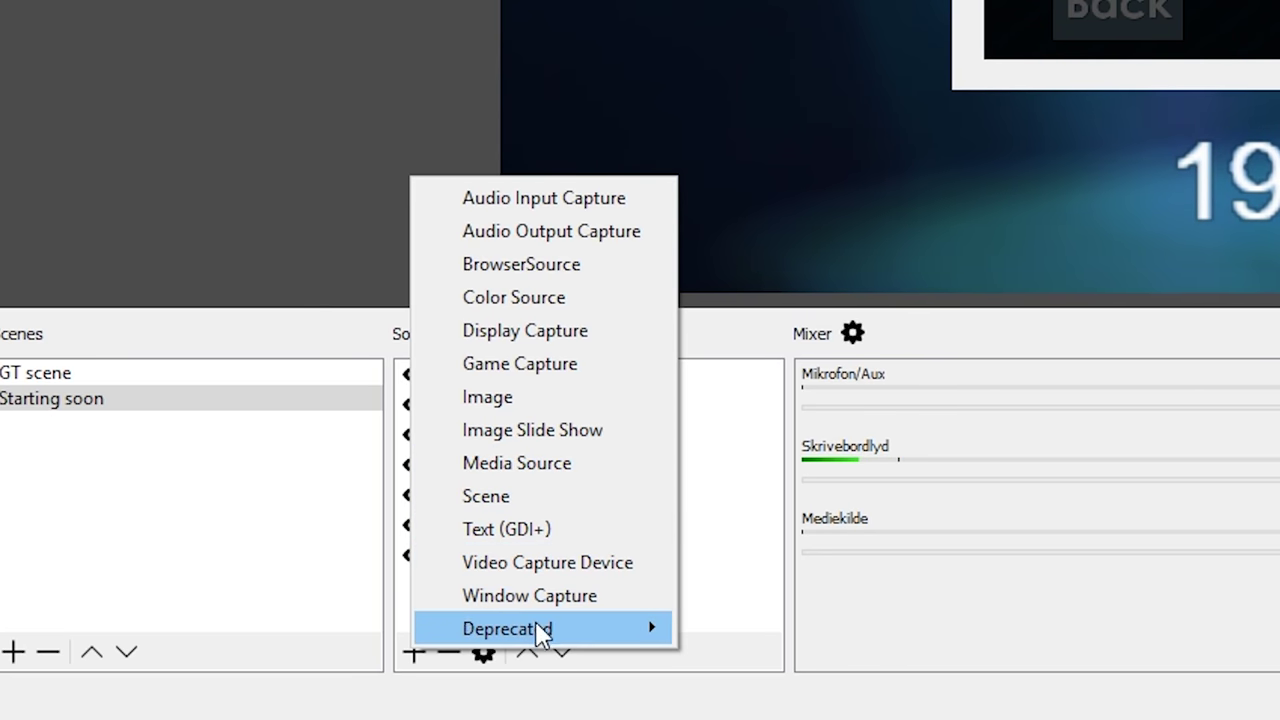
pyautogui.click(273, 537)
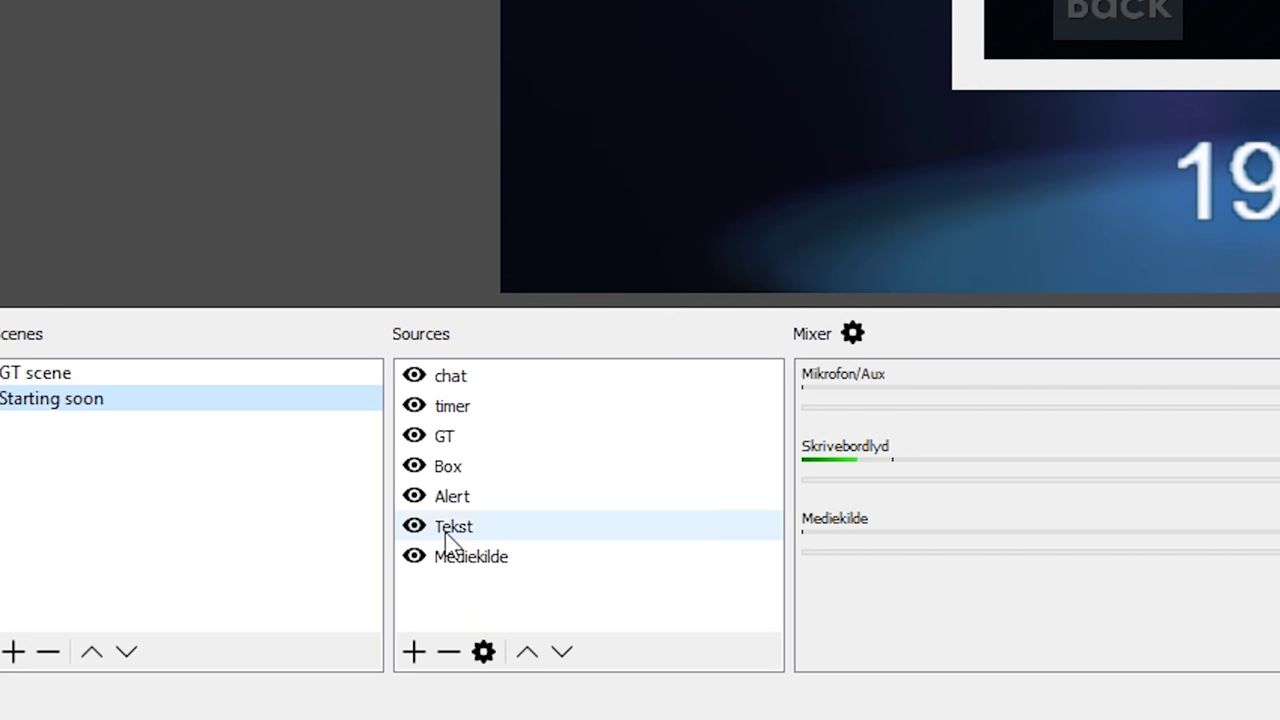
pyautogui.click(489, 528)
pyautogui.click(414, 651)
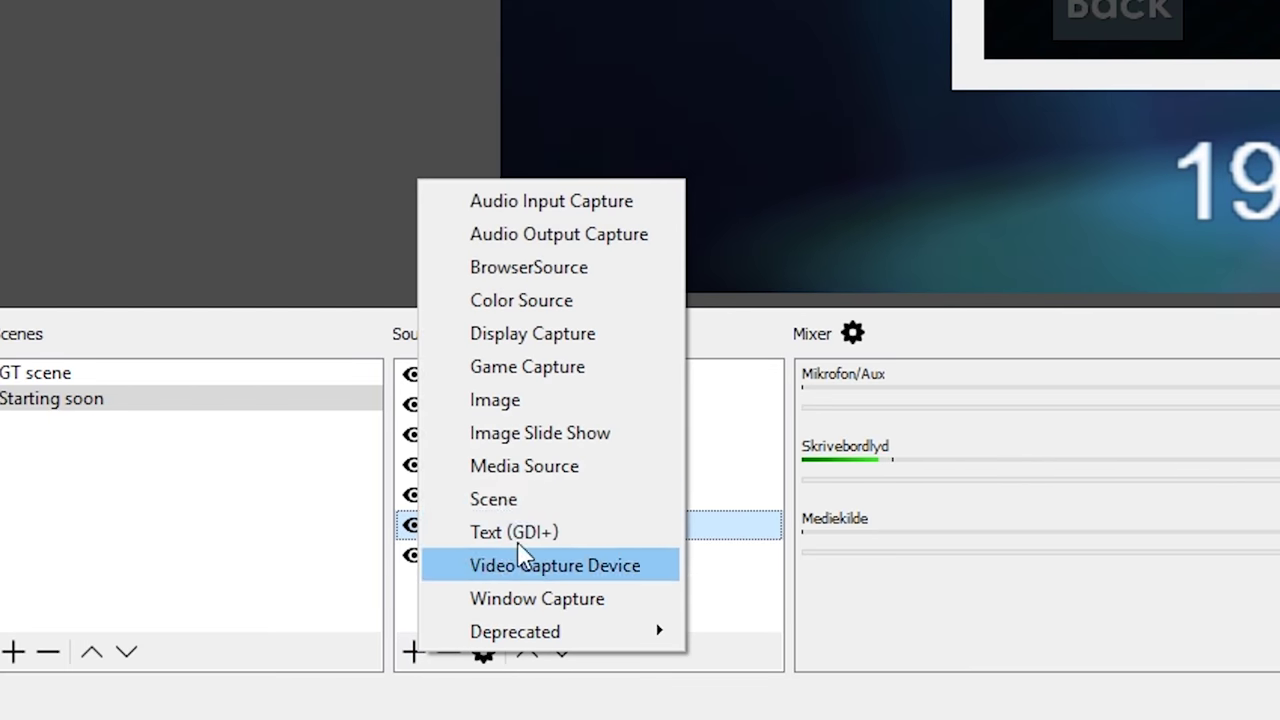
pyautogui.click(344, 618)
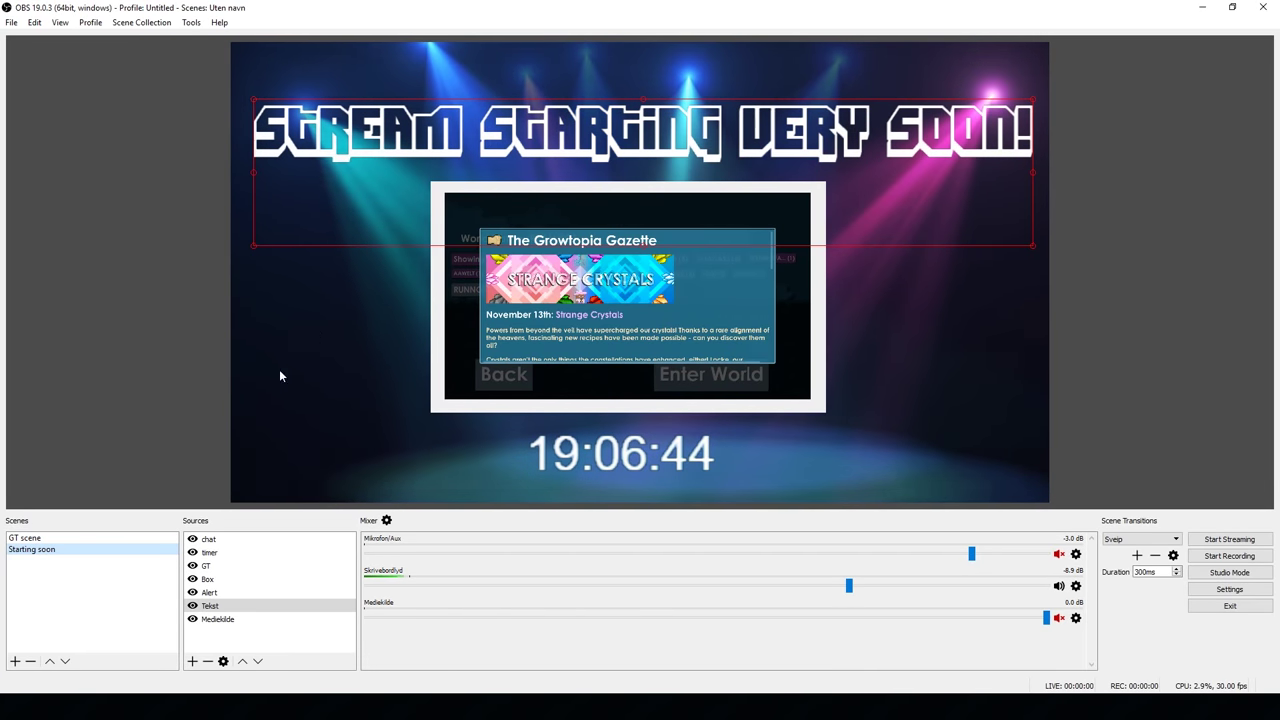
# Review the chat, timer and GT sources, then enlarge the Box frame from its top-left corner.
pyautogui.click(276, 430)
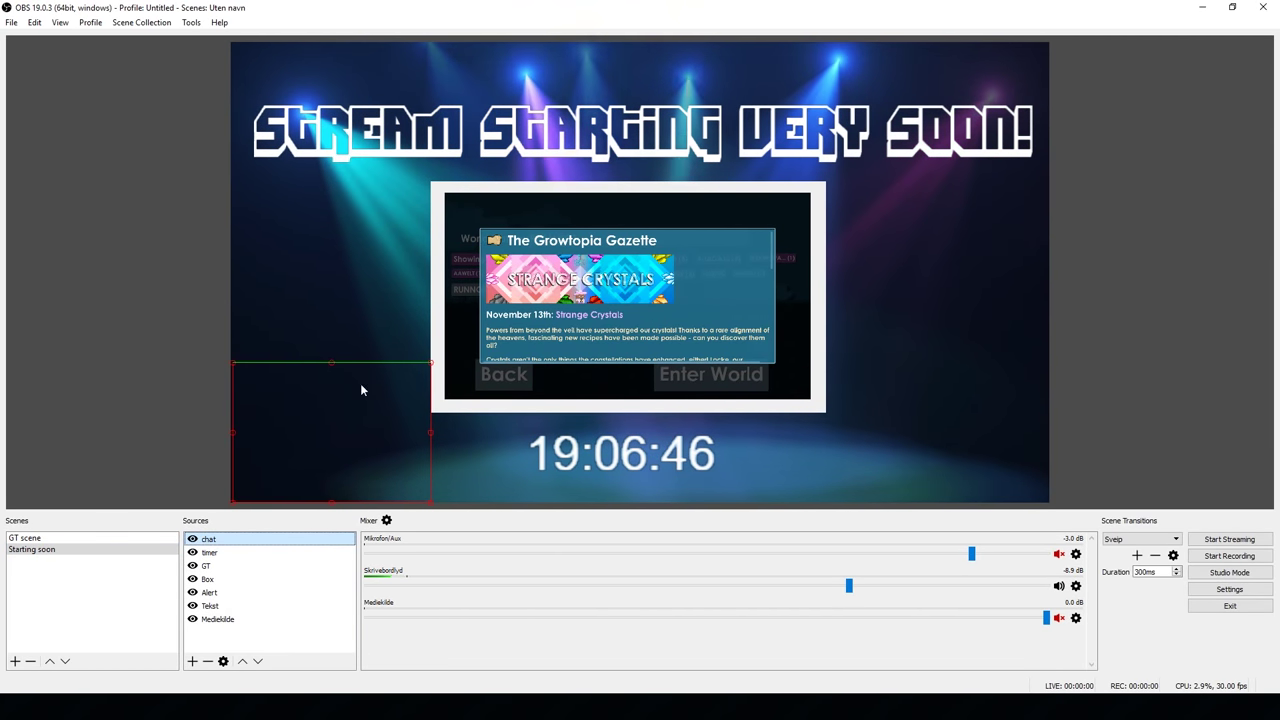
pyautogui.click(211, 553)
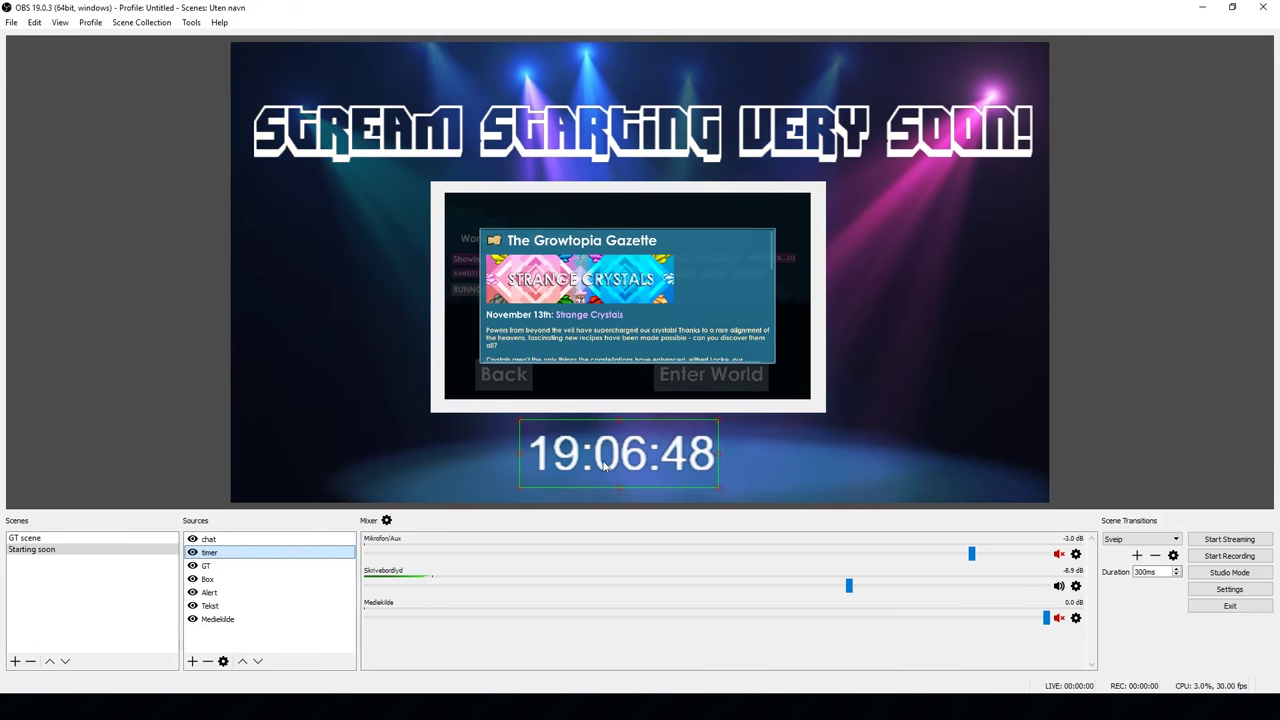
pyautogui.click(206, 566)
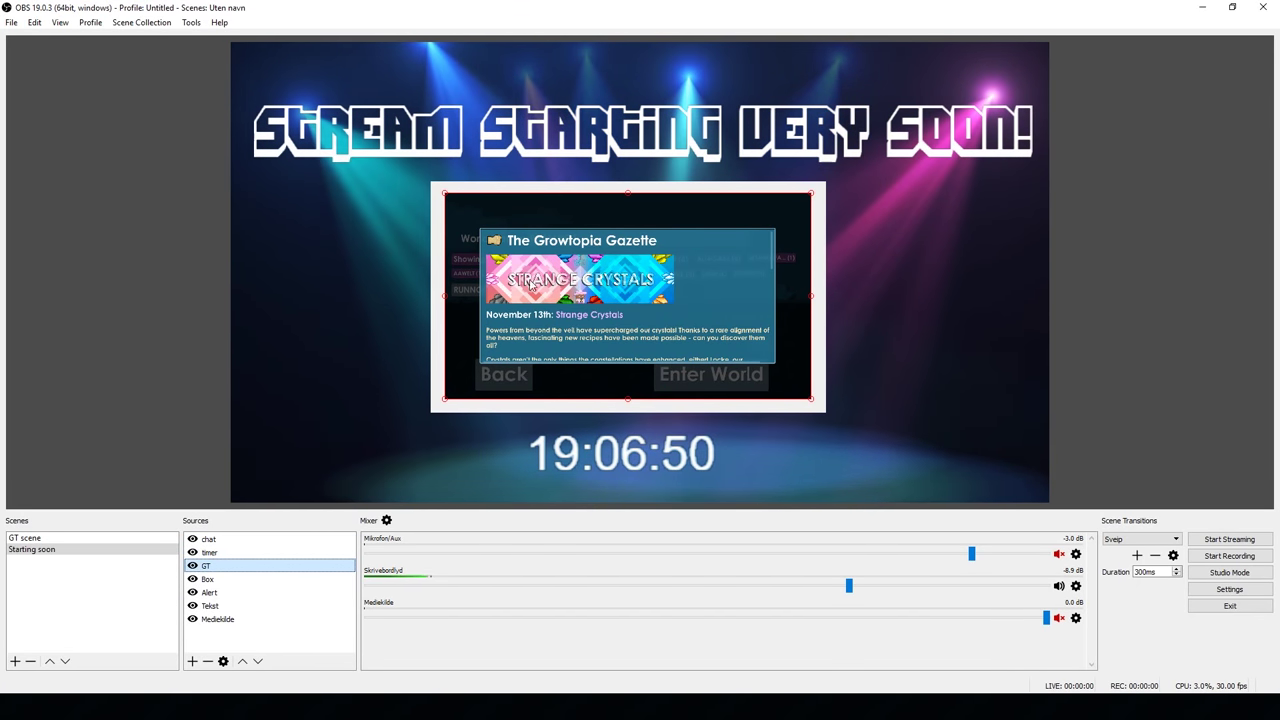
pyautogui.click(209, 579)
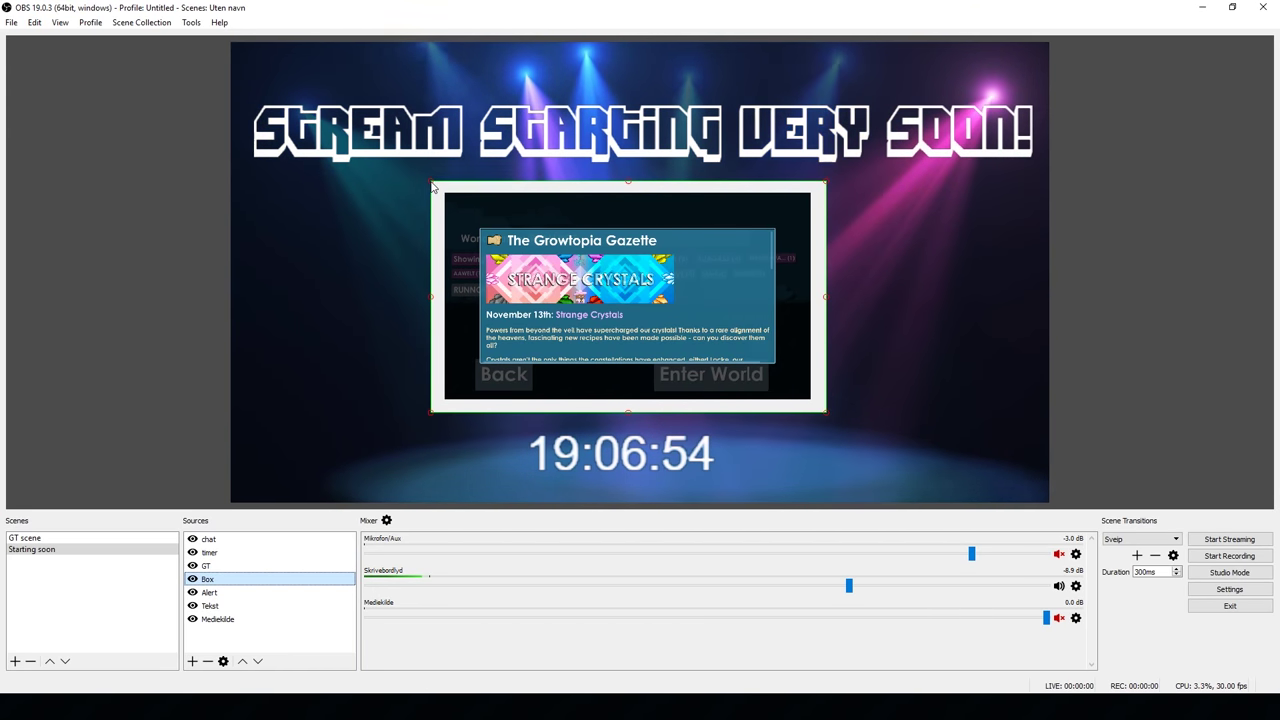
pyautogui.moveTo(431, 183); pyautogui.dragTo(430, 224)
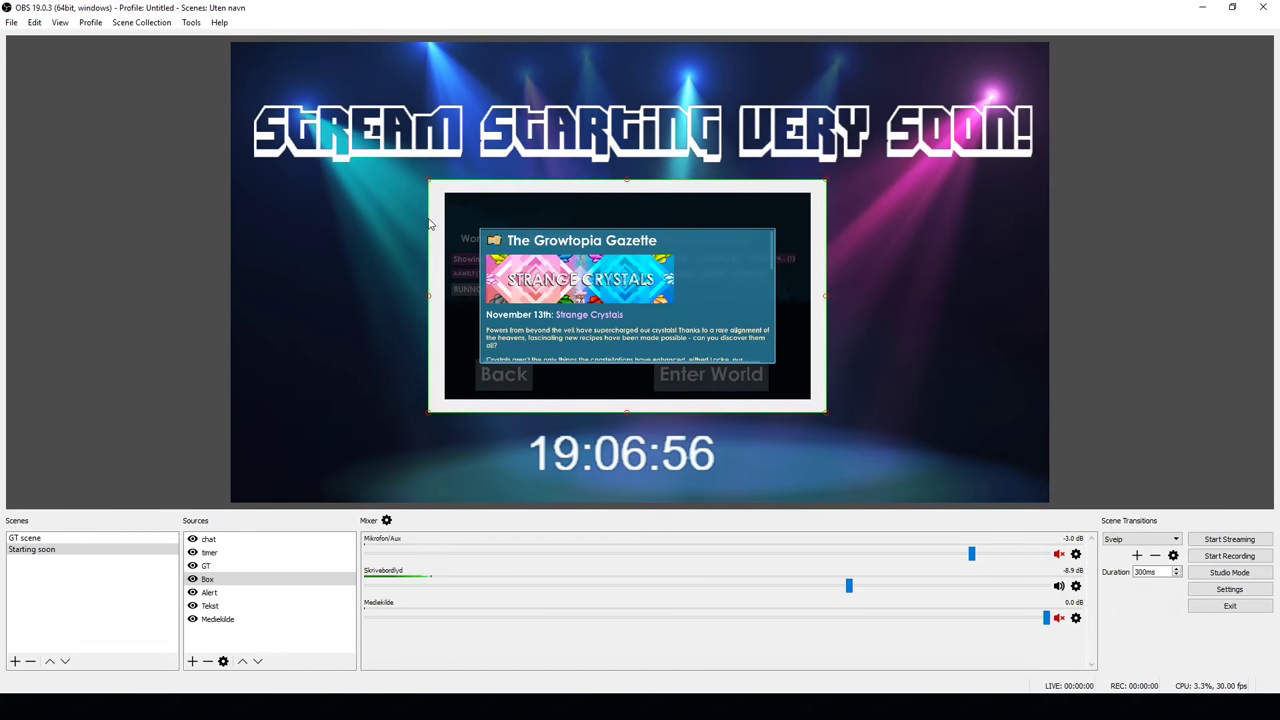
# Move the Alert source's area up and to the right, then review the remaining sources.
pyautogui.click(215, 592)
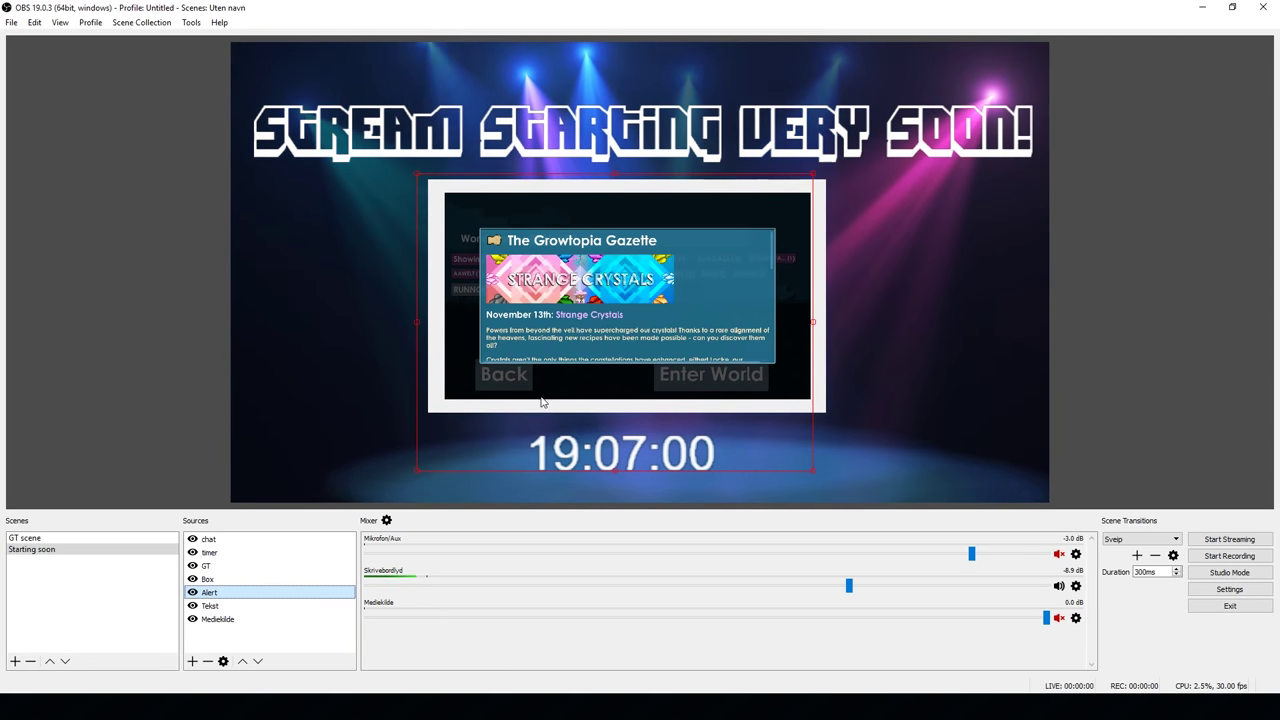
pyautogui.moveTo(546, 400); pyautogui.dragTo(560, 382)
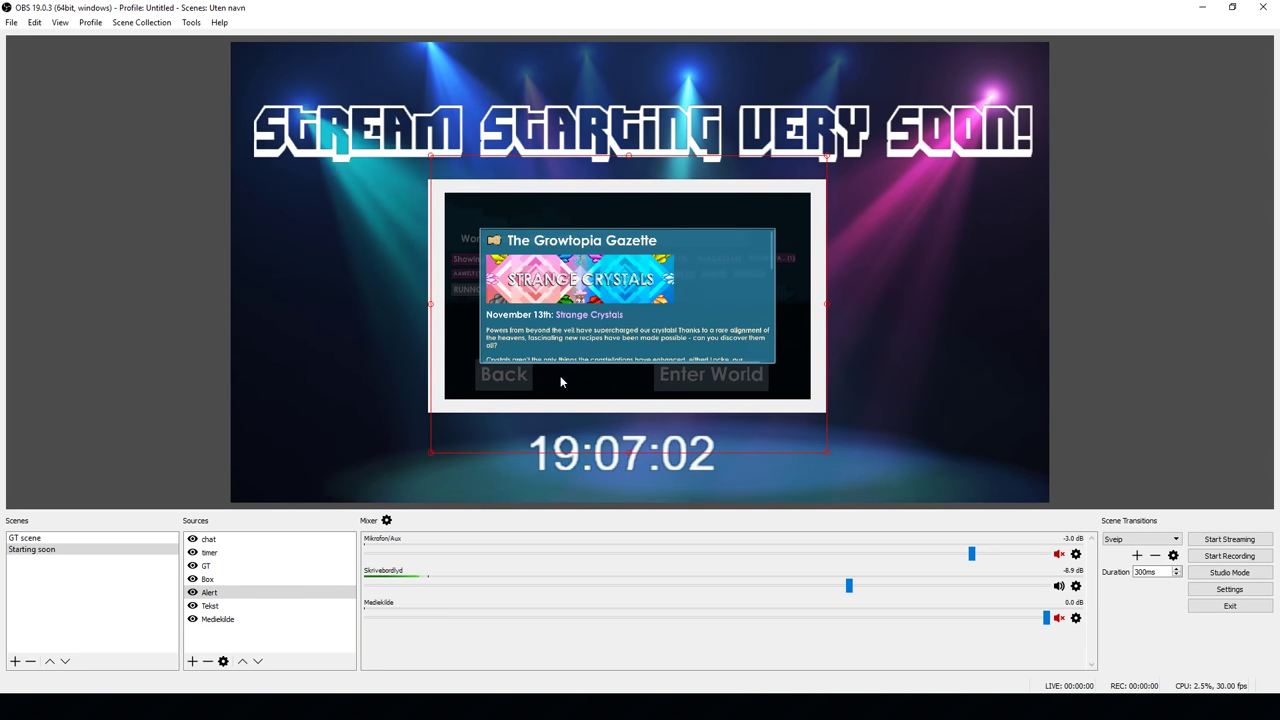
pyautogui.click(208, 594)
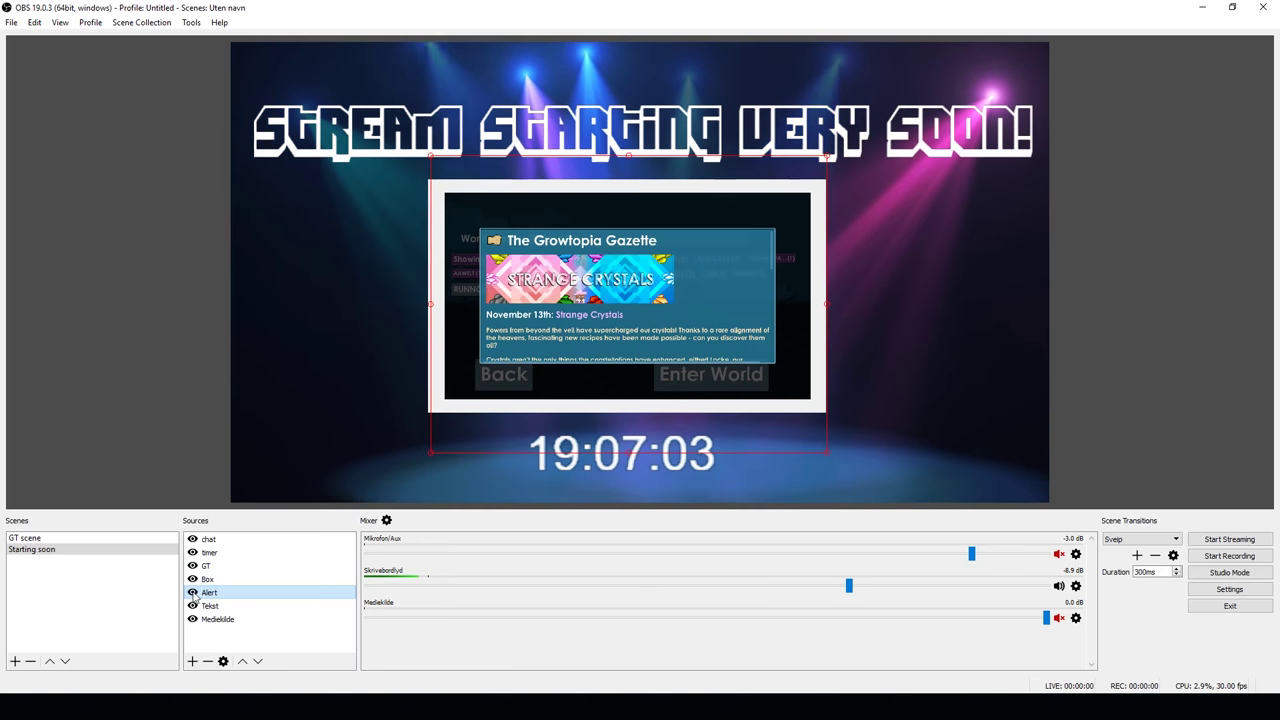
pyautogui.click(325, 454)
pyautogui.click(232, 594)
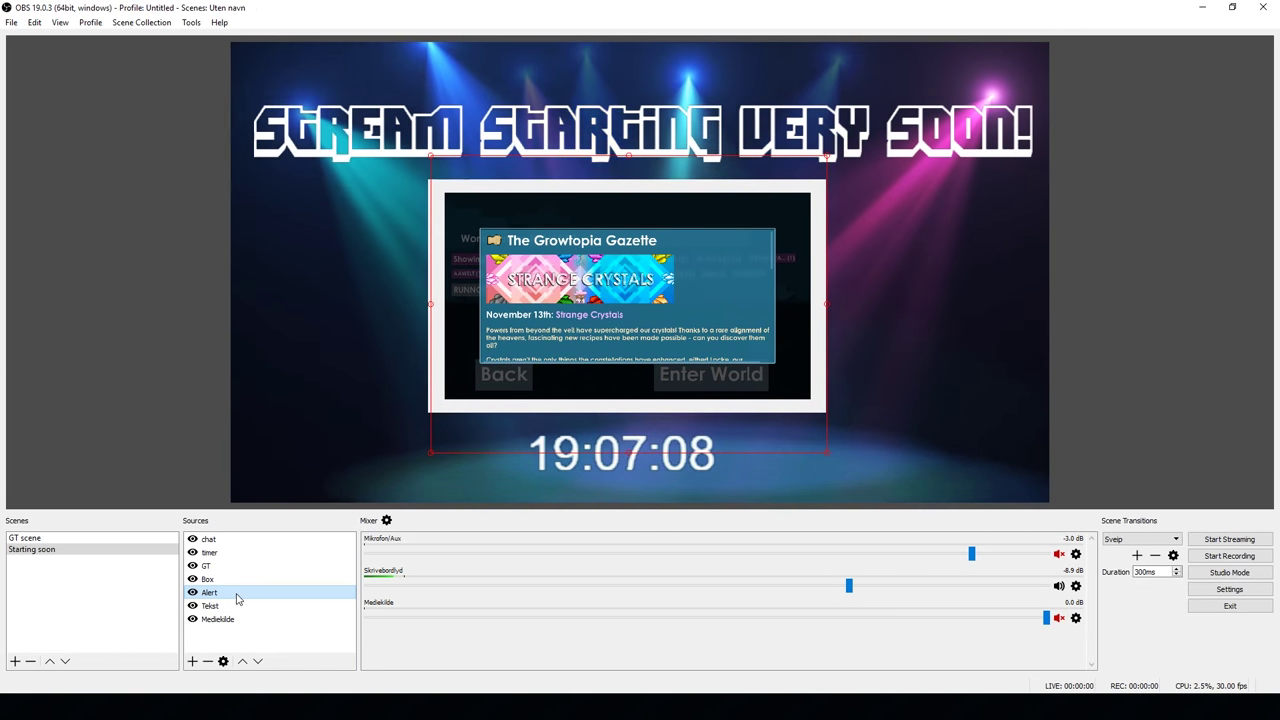
pyautogui.press('Down')
pyautogui.press('Down')
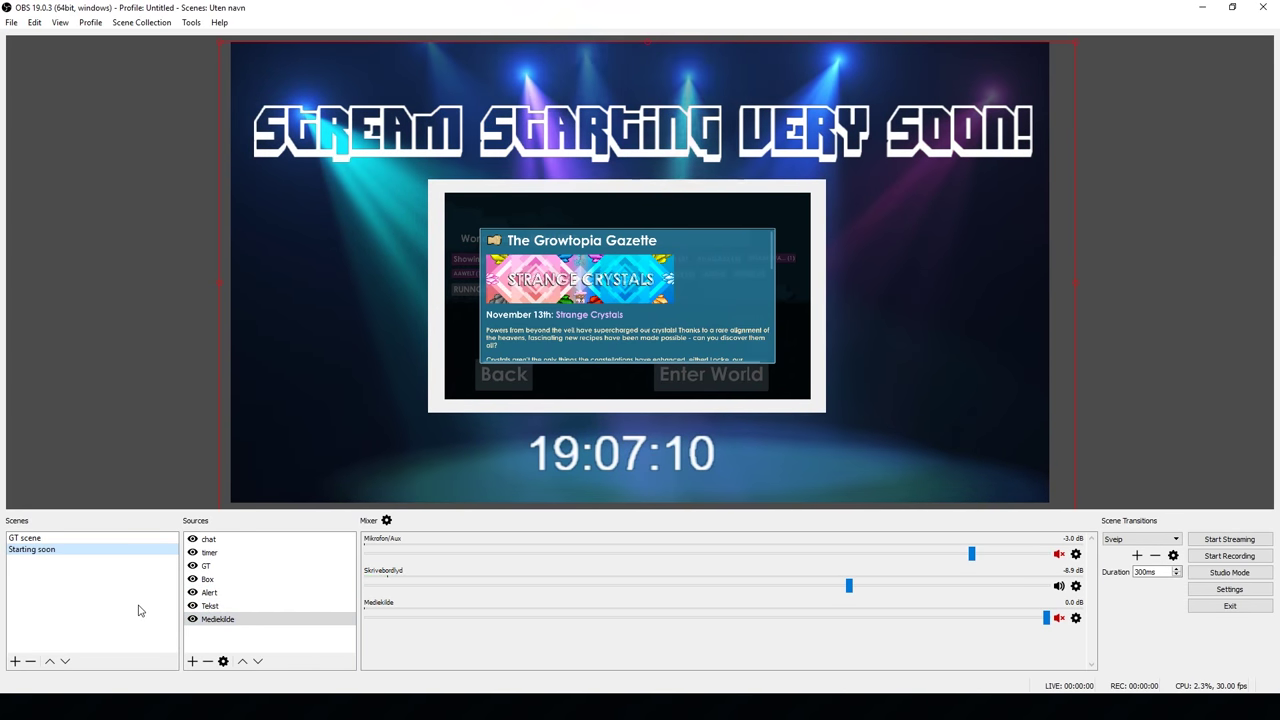
# Add a scene named 'Tutial' in place of the default 'Scene 2'.
pyautogui.click(15, 661)
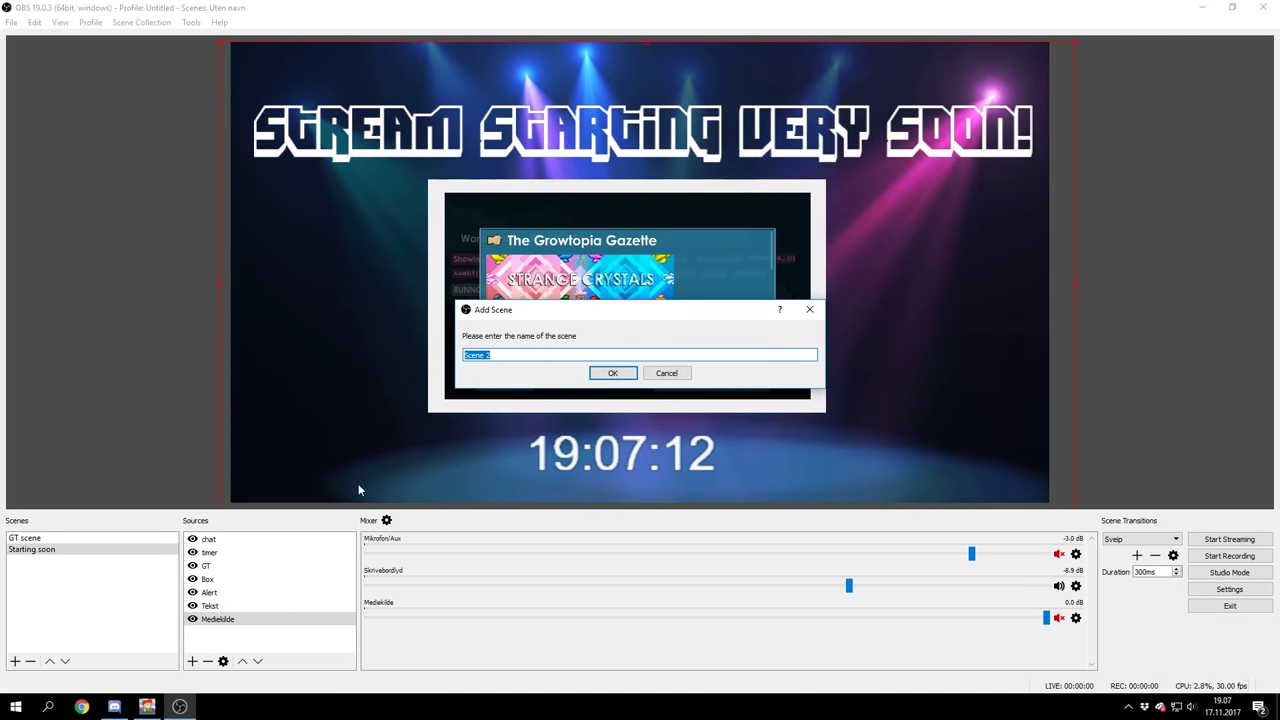
pyautogui.press('BackSpace')
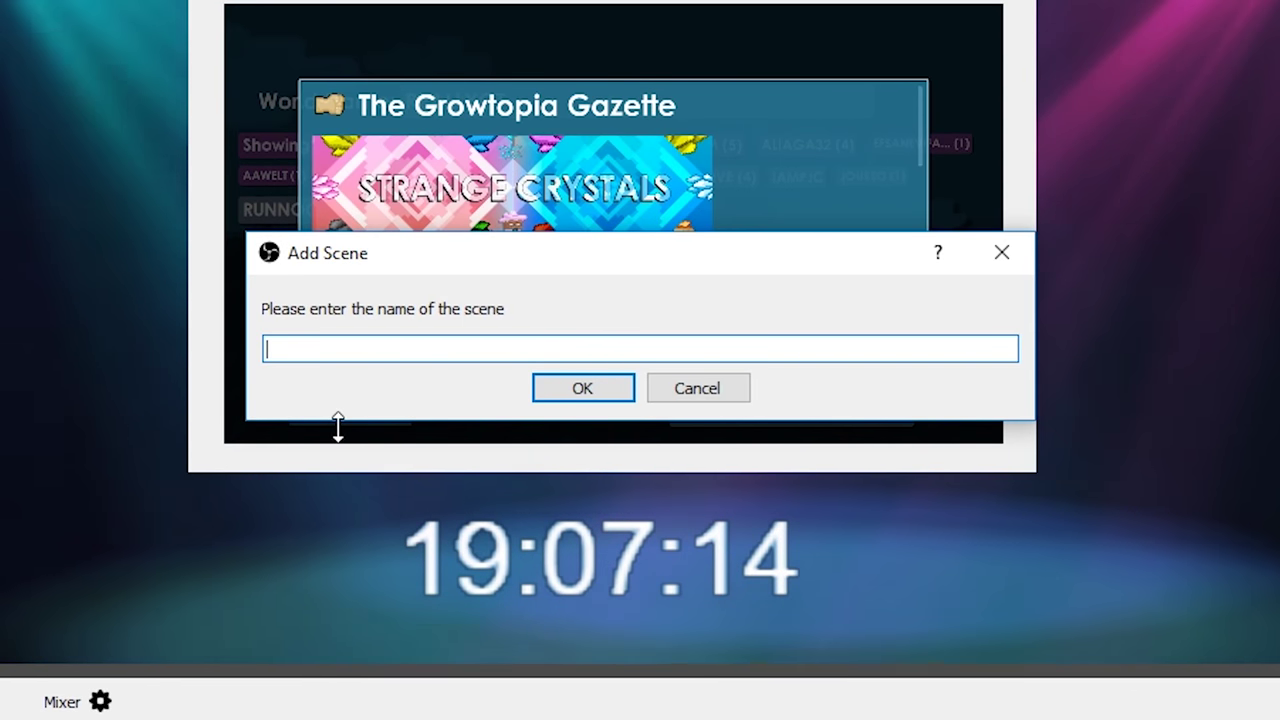
pyautogui.write('Tut')
pyautogui.write('ial')
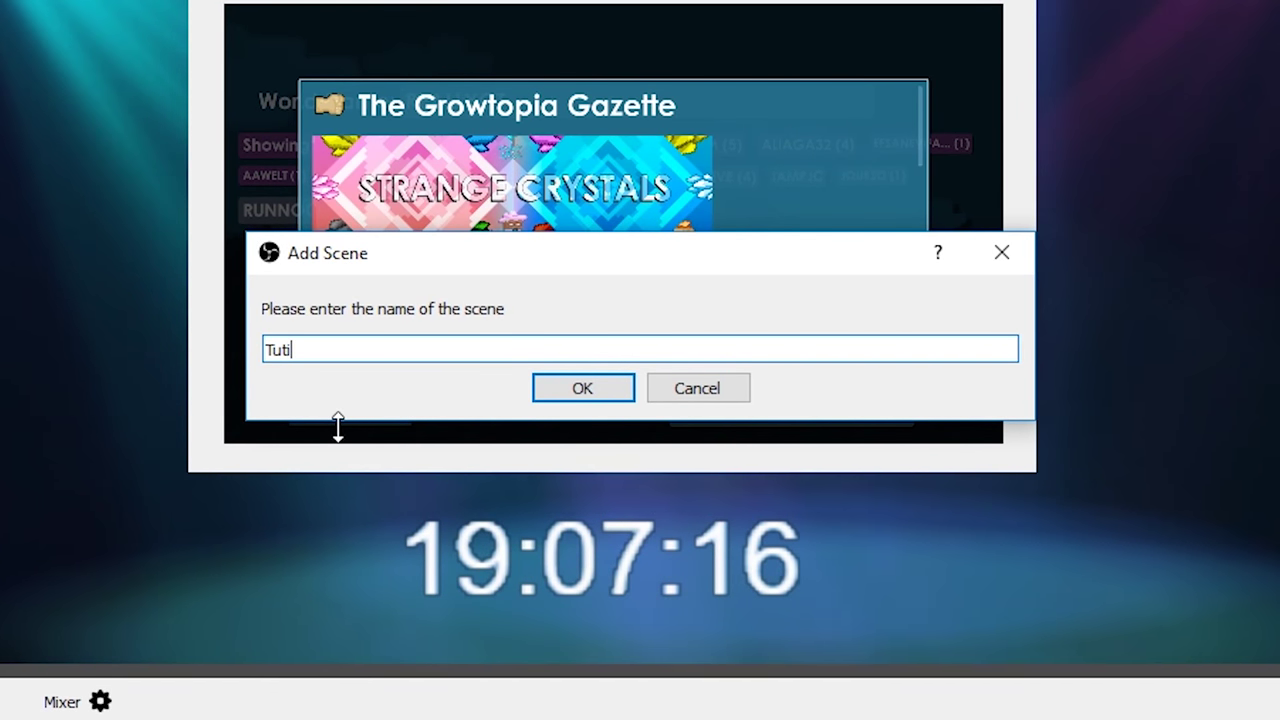
pyautogui.press('Return')
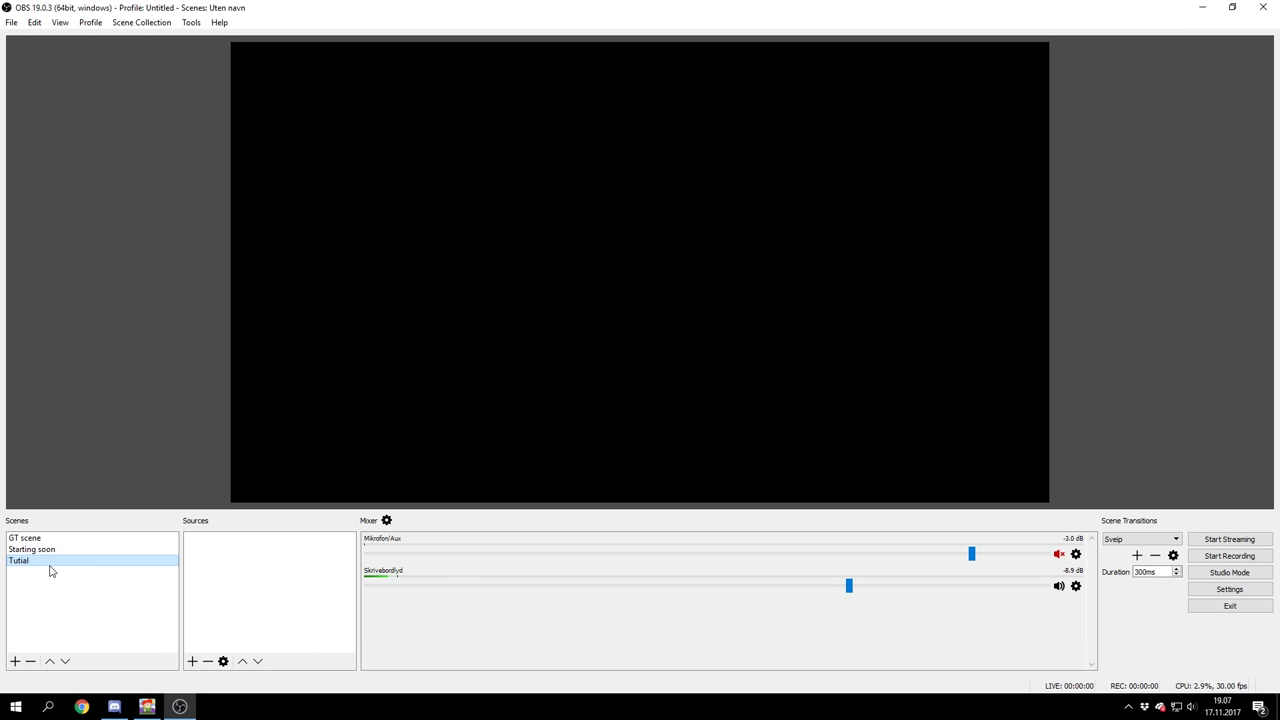
pyautogui.click(1021, 159)
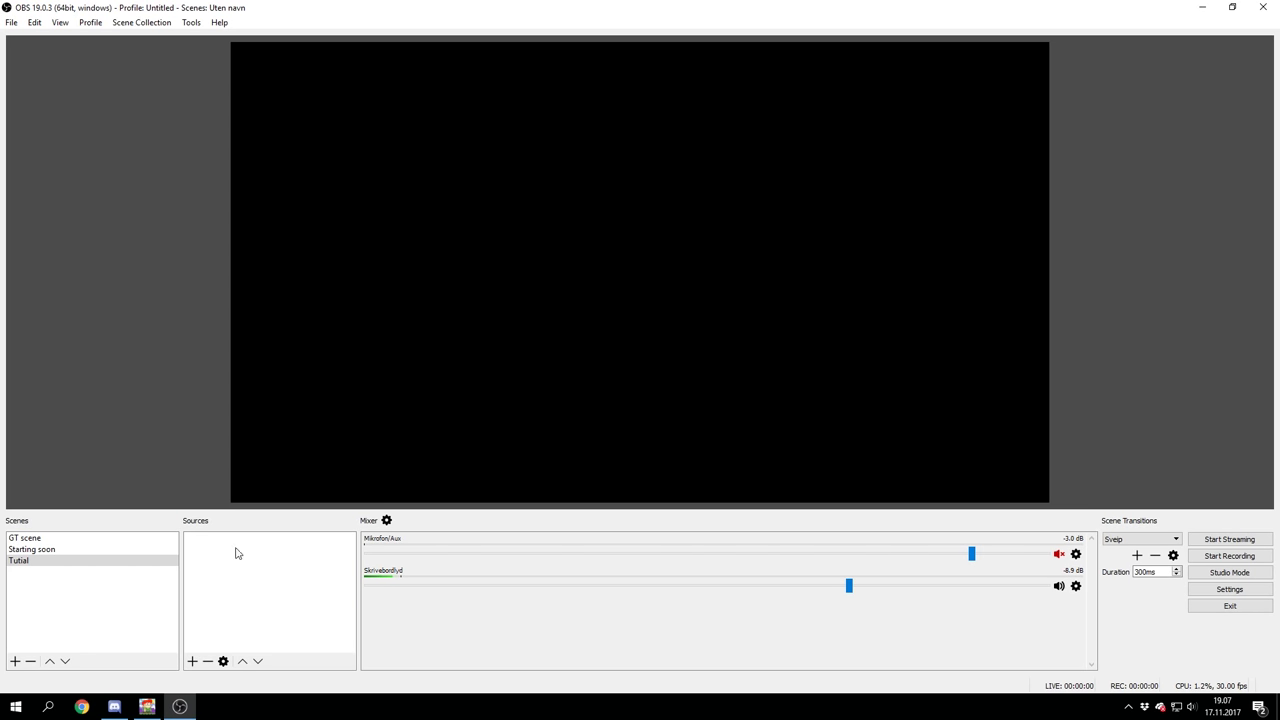
# Add a Display Capture source to Tutial, then delete it again, leaving the scene empty.
pyautogui.click(193, 661)
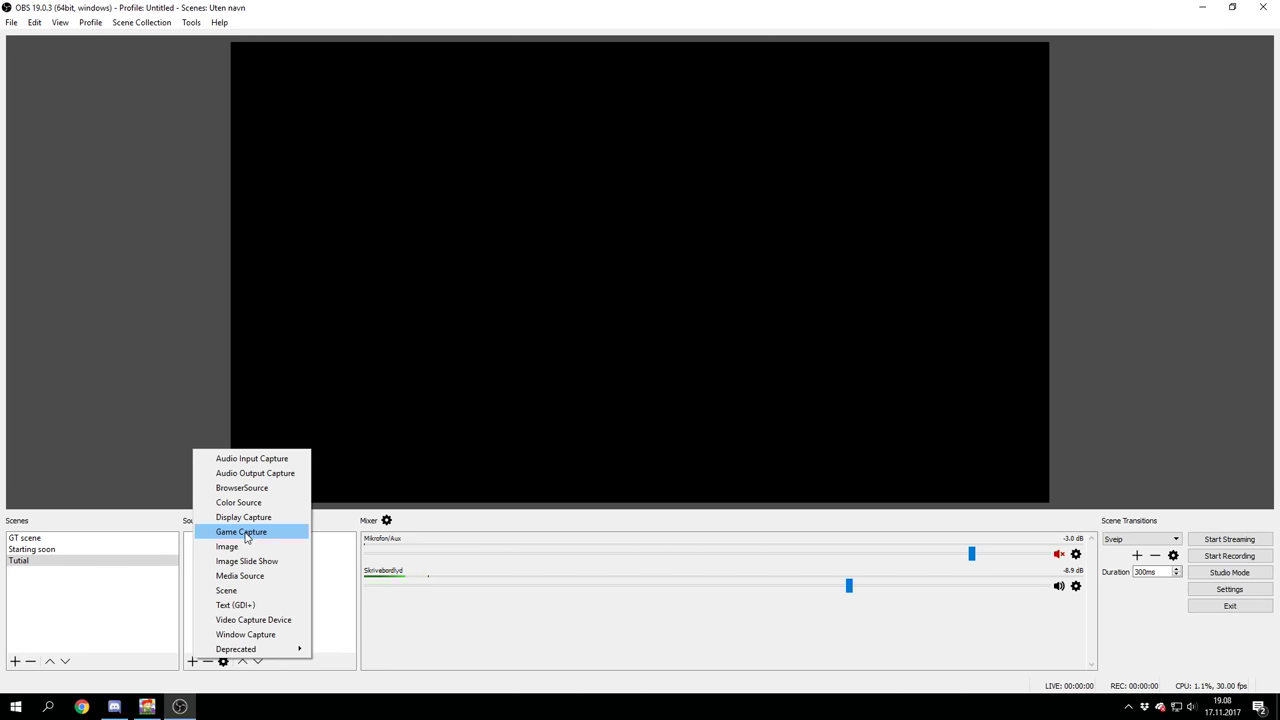
pyautogui.click(257, 519)
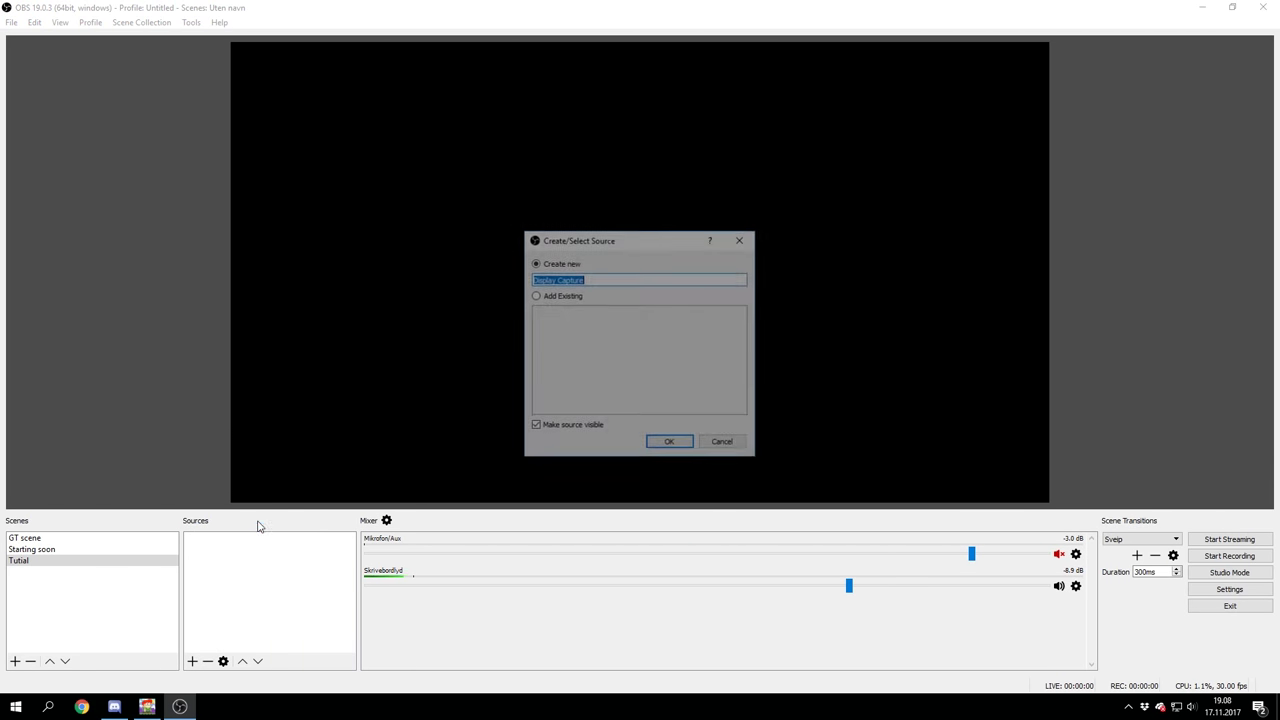
pyautogui.click(668, 443)
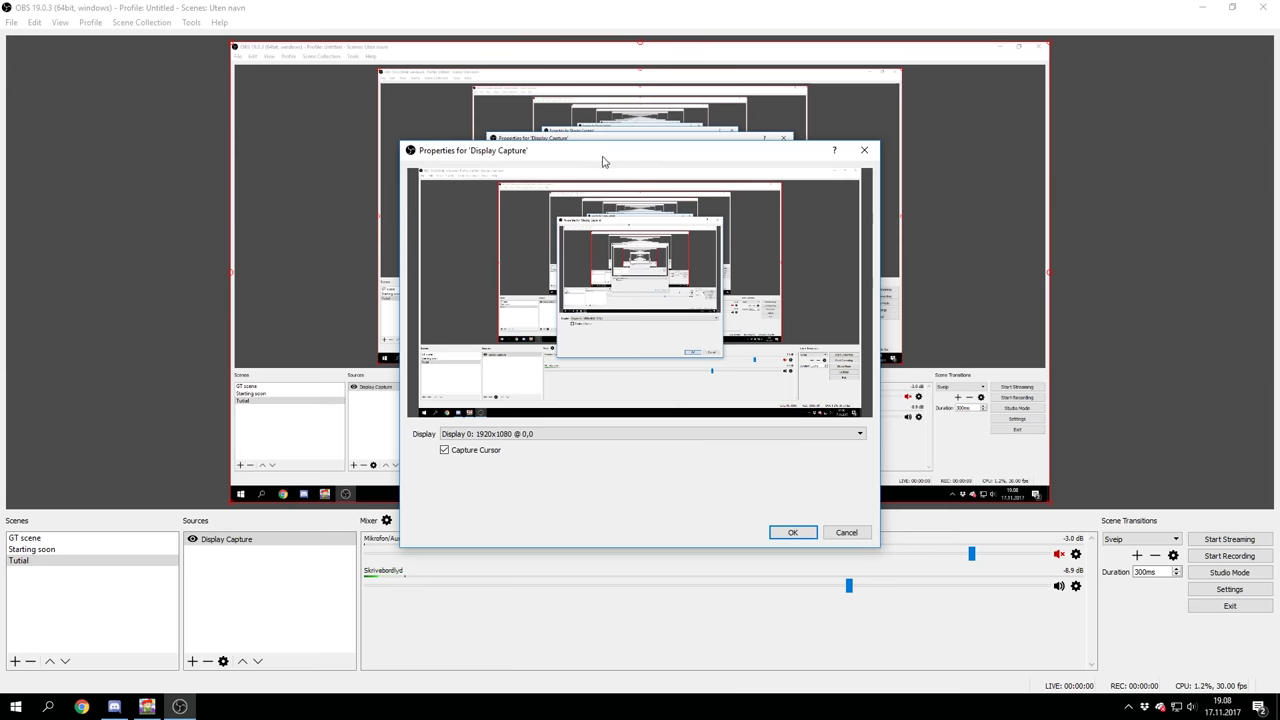
pyautogui.moveTo(605, 154); pyautogui.dragTo(649, 135)
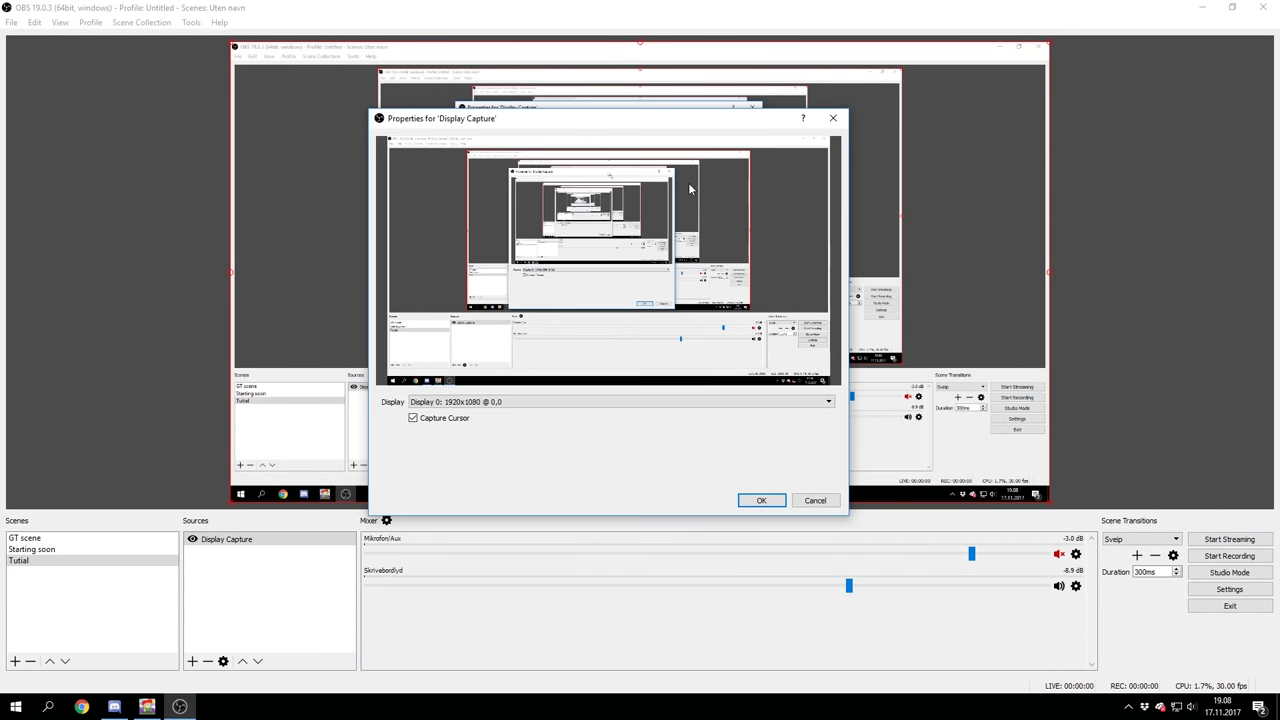
pyautogui.click(814, 500)
pyautogui.press('Delete')
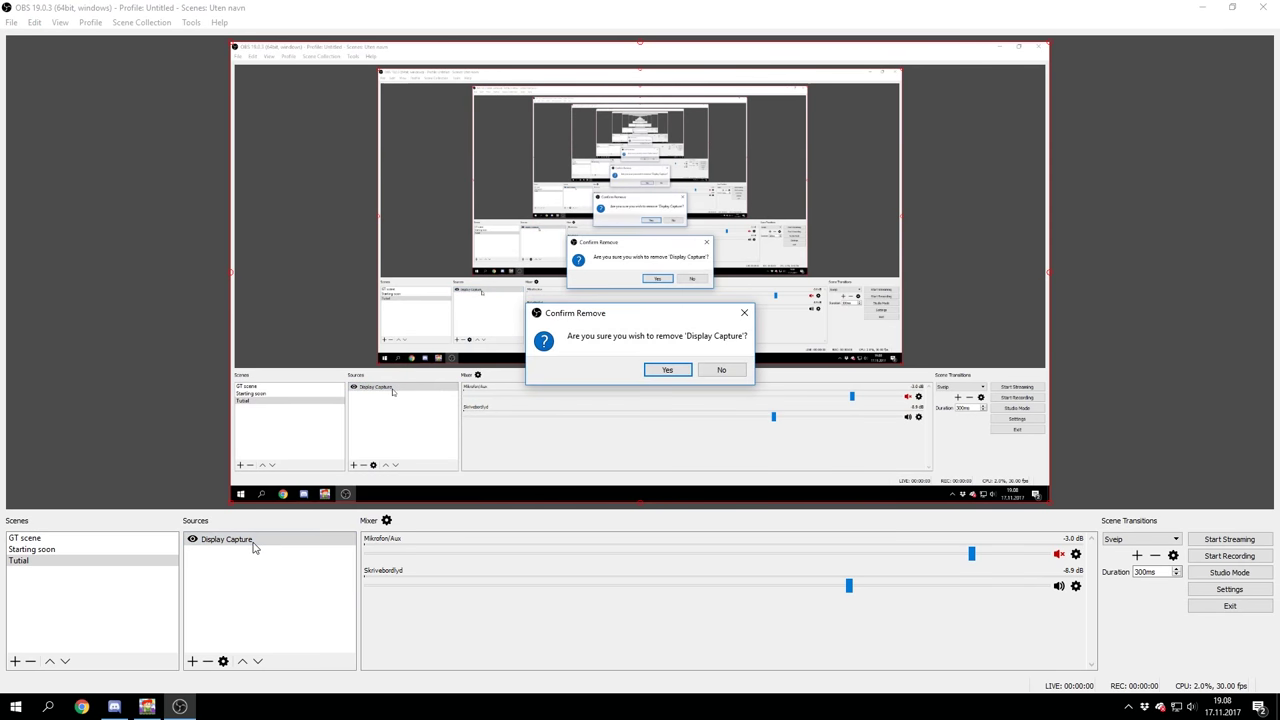
pyautogui.click(660, 370)
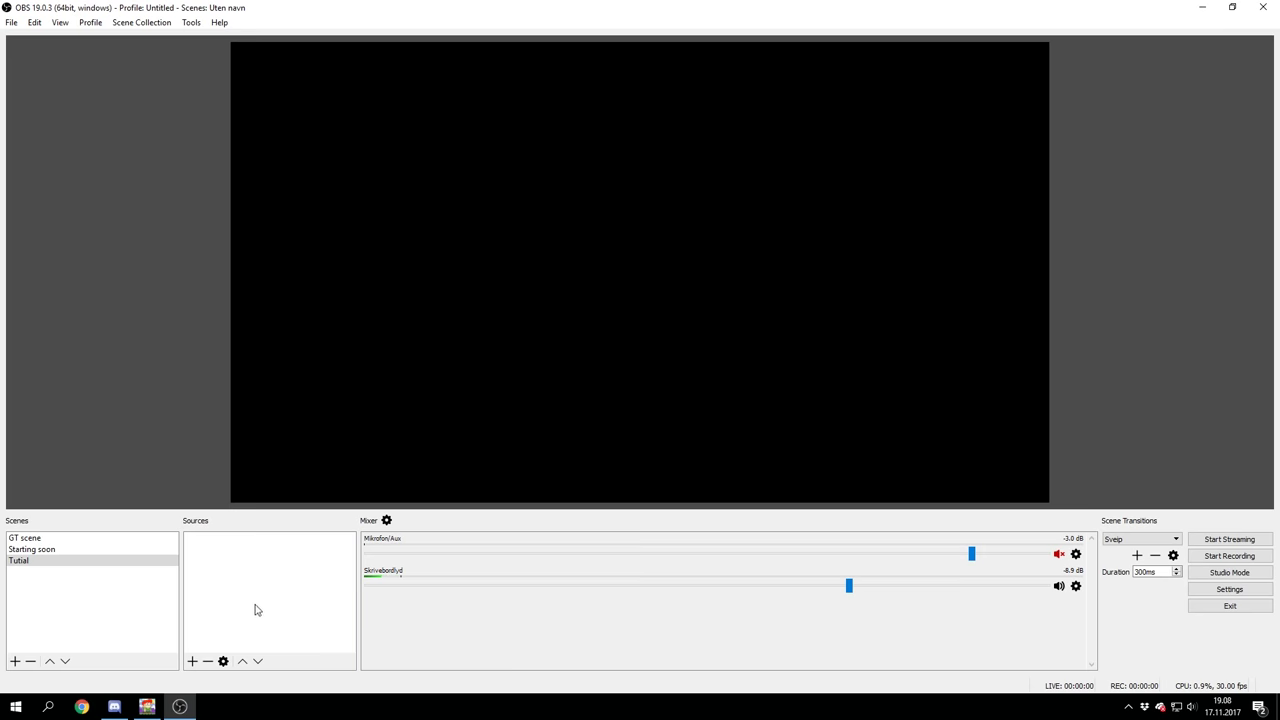
# Add a Game Capture source named 'Game' in 'Capture any fullscreen application' mode.
pyautogui.click(192, 661)
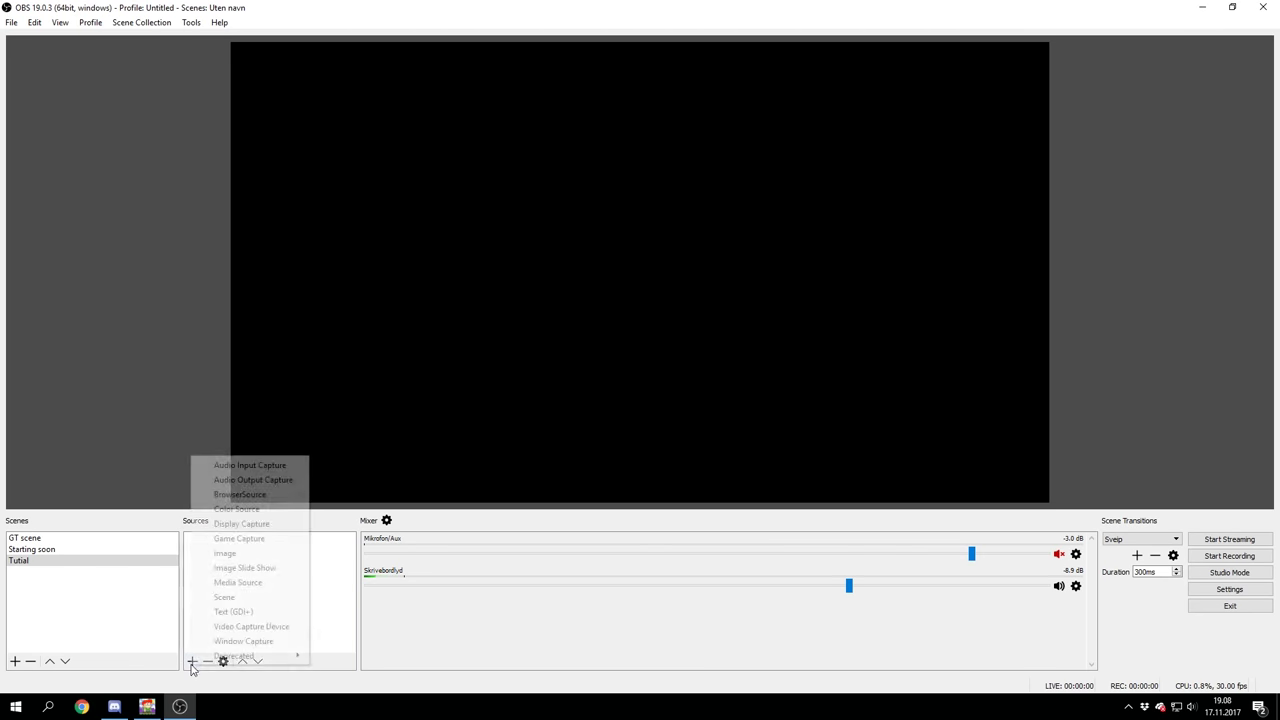
pyautogui.click(239, 538)
pyautogui.press('BackSpace')
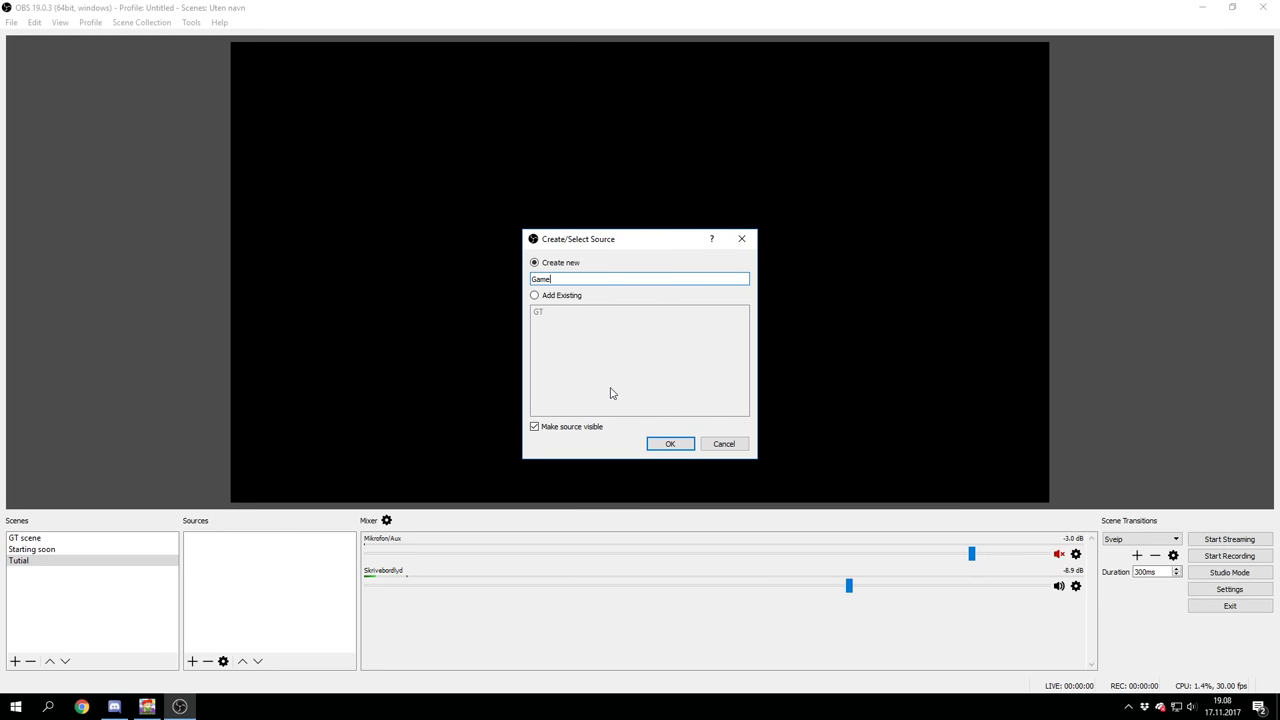
pyautogui.click(673, 444)
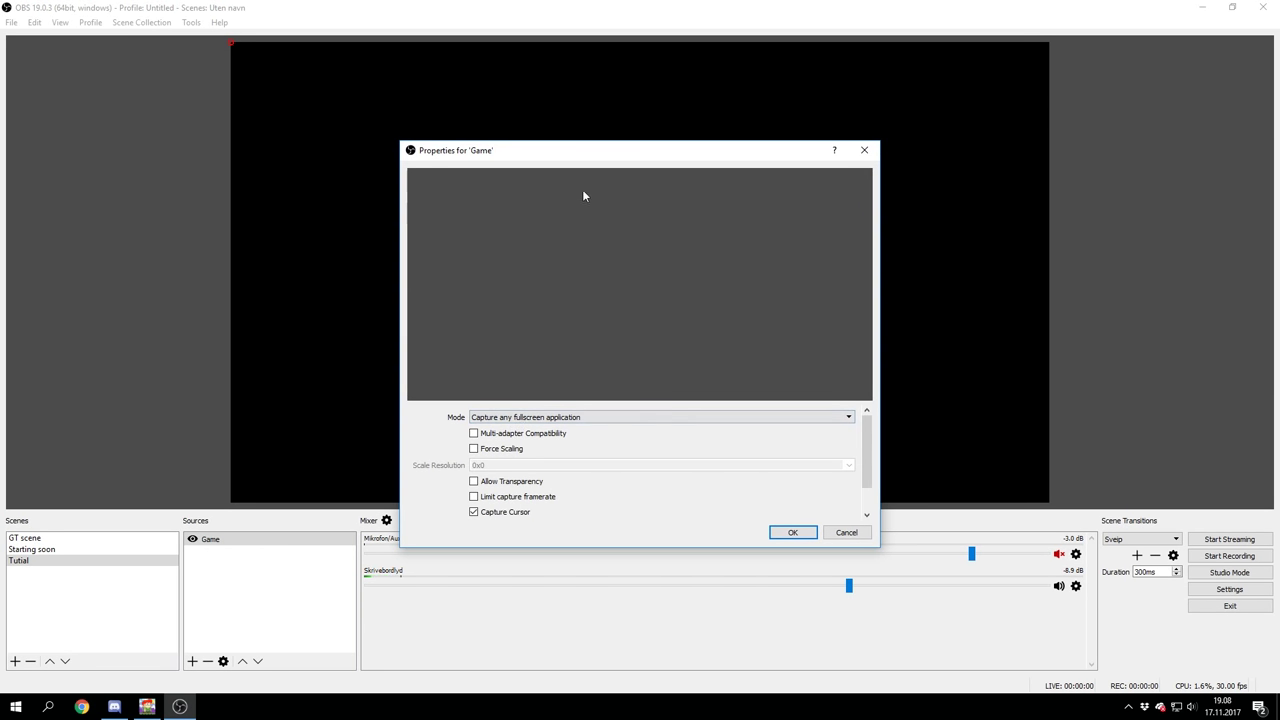
pyautogui.moveTo(543, 151); pyautogui.dragTo(560, 76)
pyautogui.click(625, 371)
pyautogui.click(626, 381)
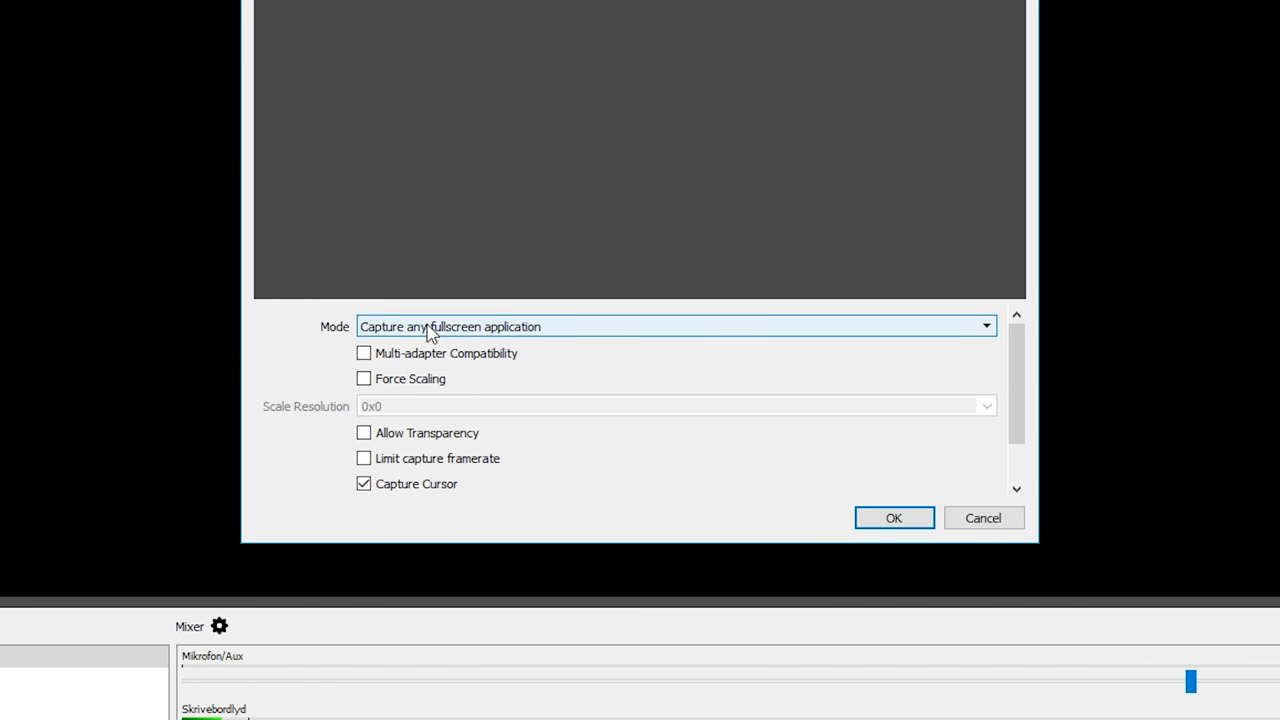
# Switch Game to capture the '[Growtopia.exe]: Growtopia' window, keeping cursor capture enabled.
pyautogui.click(430, 330)
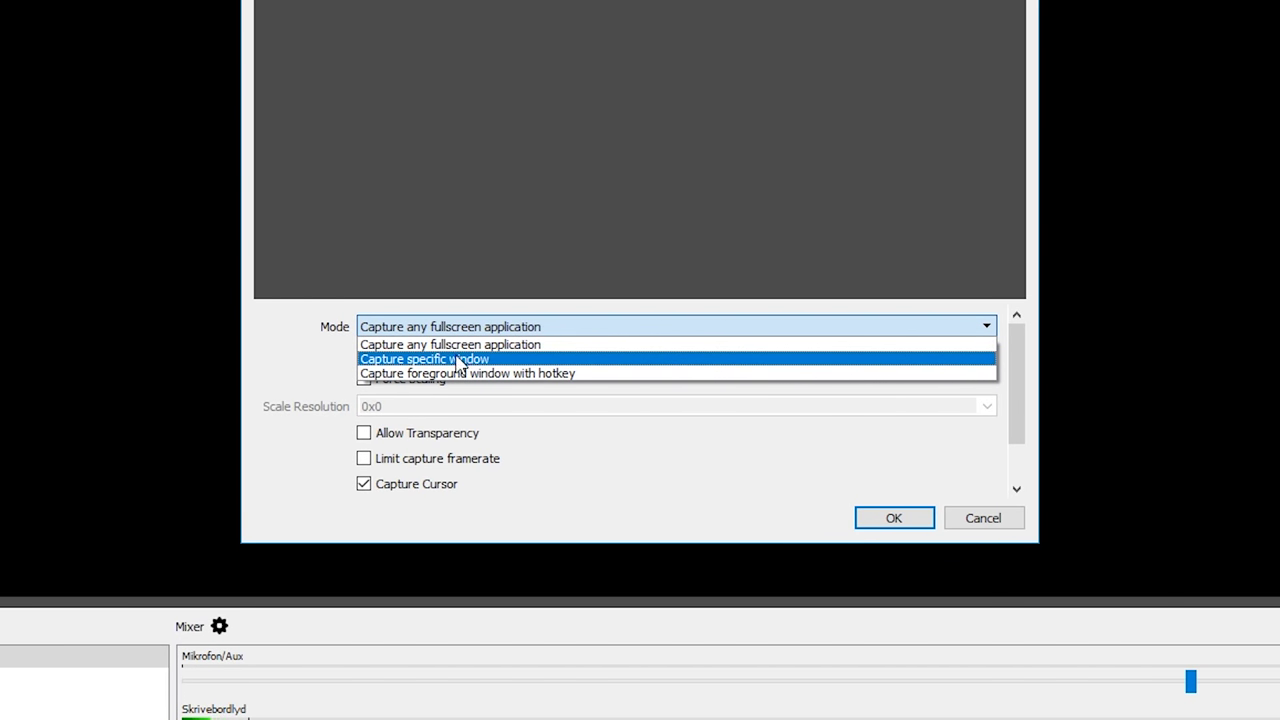
pyautogui.click(490, 360)
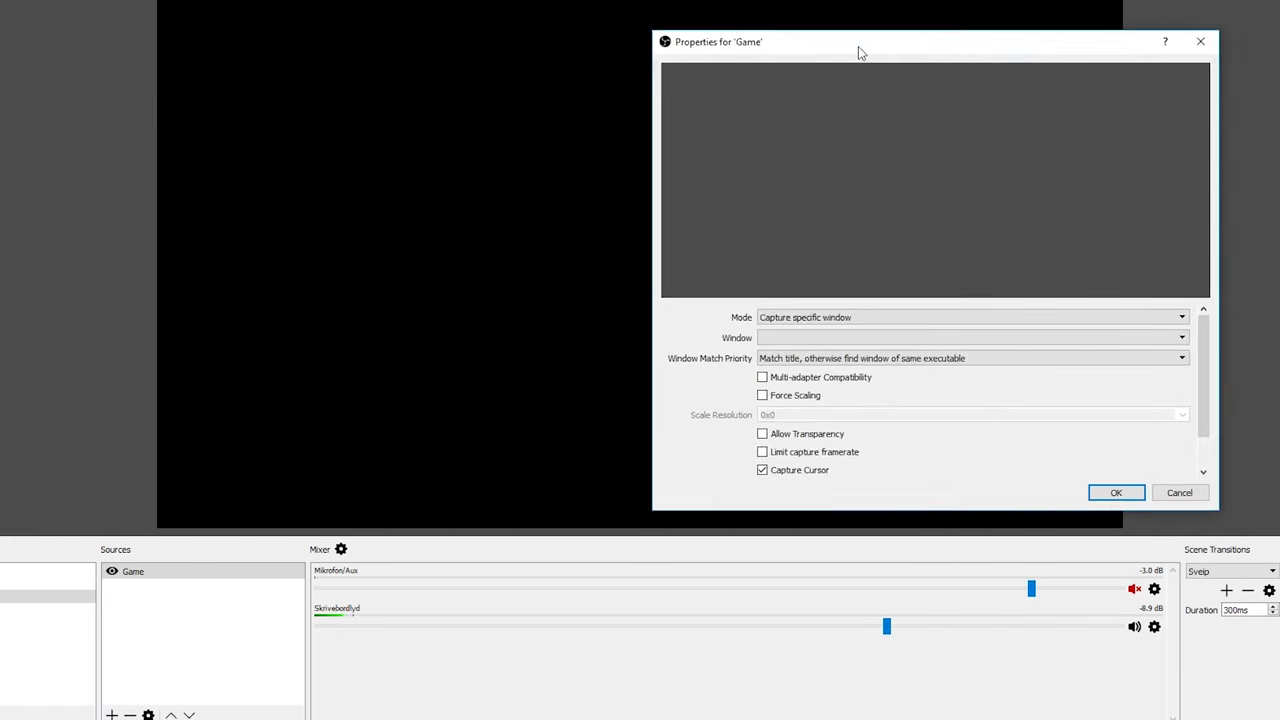
pyautogui.moveTo(858, 46); pyautogui.dragTo(931, 46)
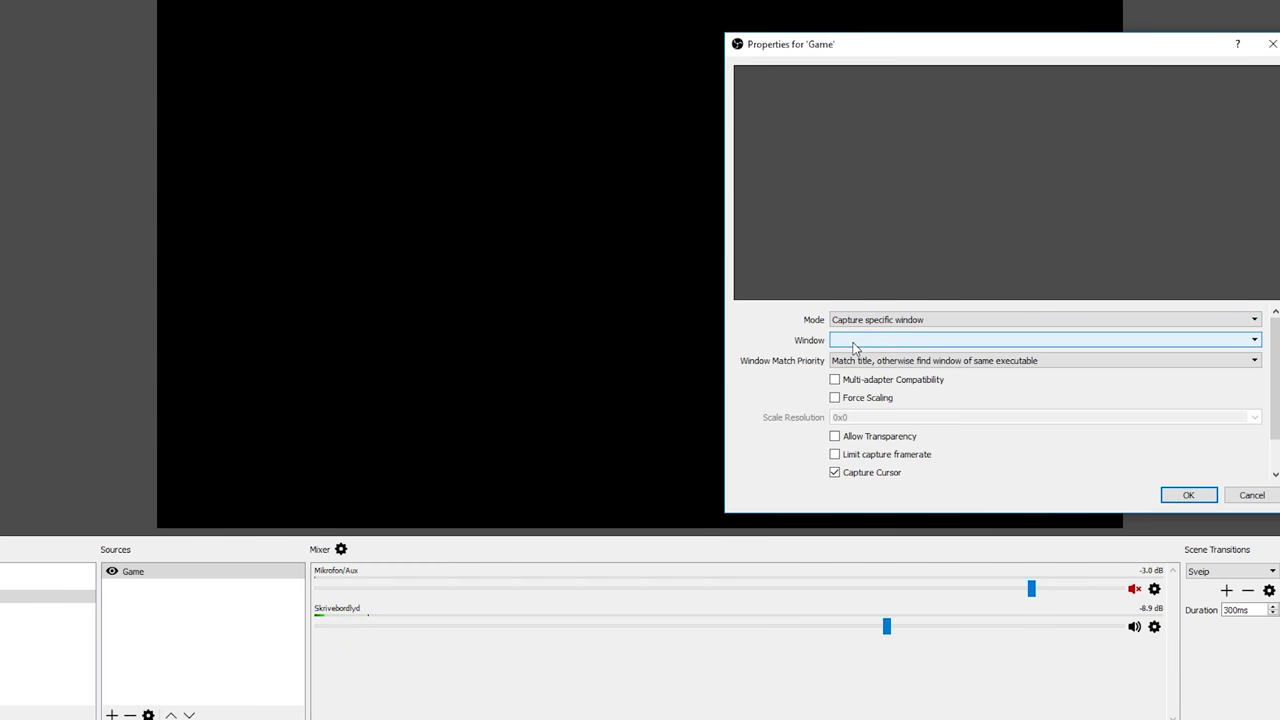
pyautogui.click(855, 343)
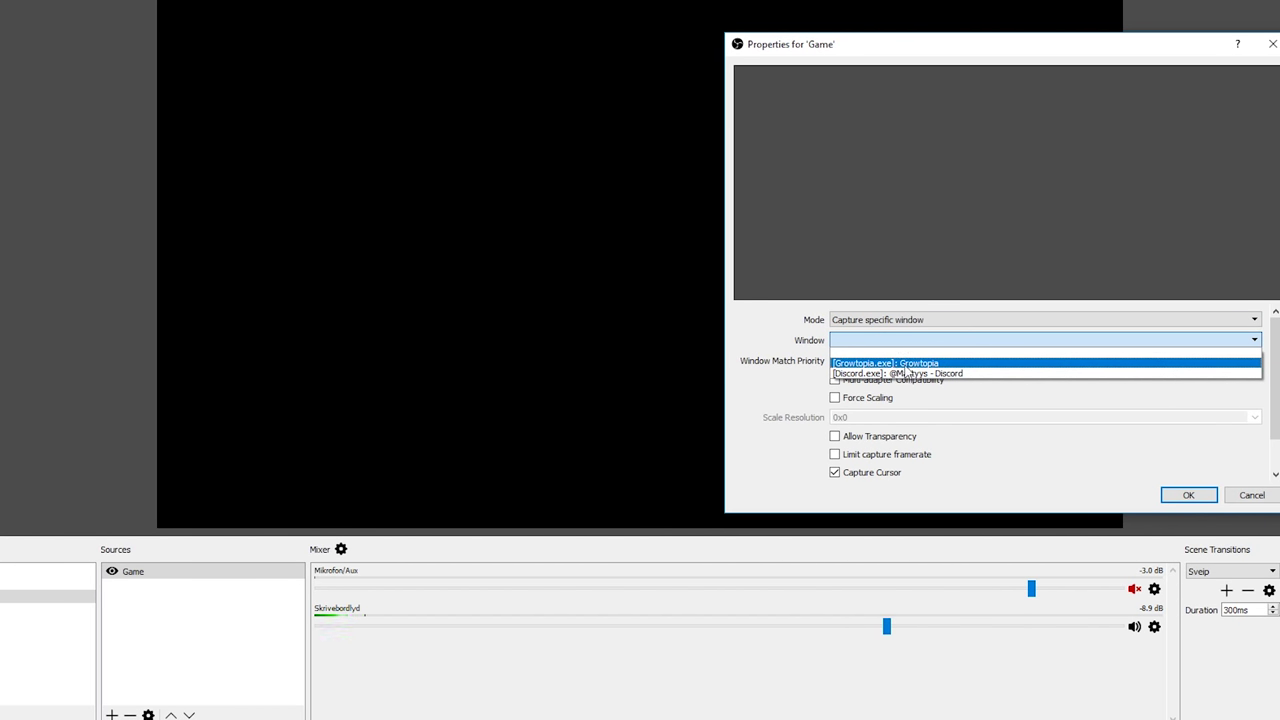
pyautogui.click(922, 363)
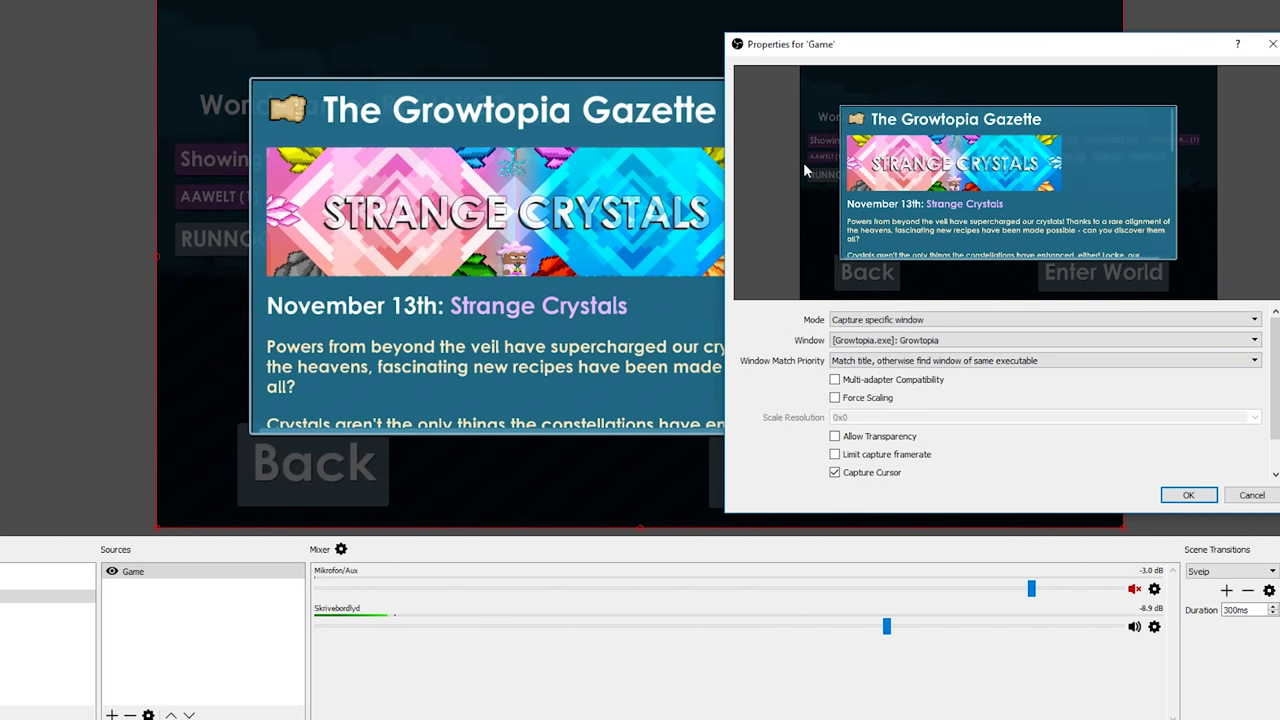
pyautogui.moveTo(857, 55); pyautogui.dragTo(917, 84)
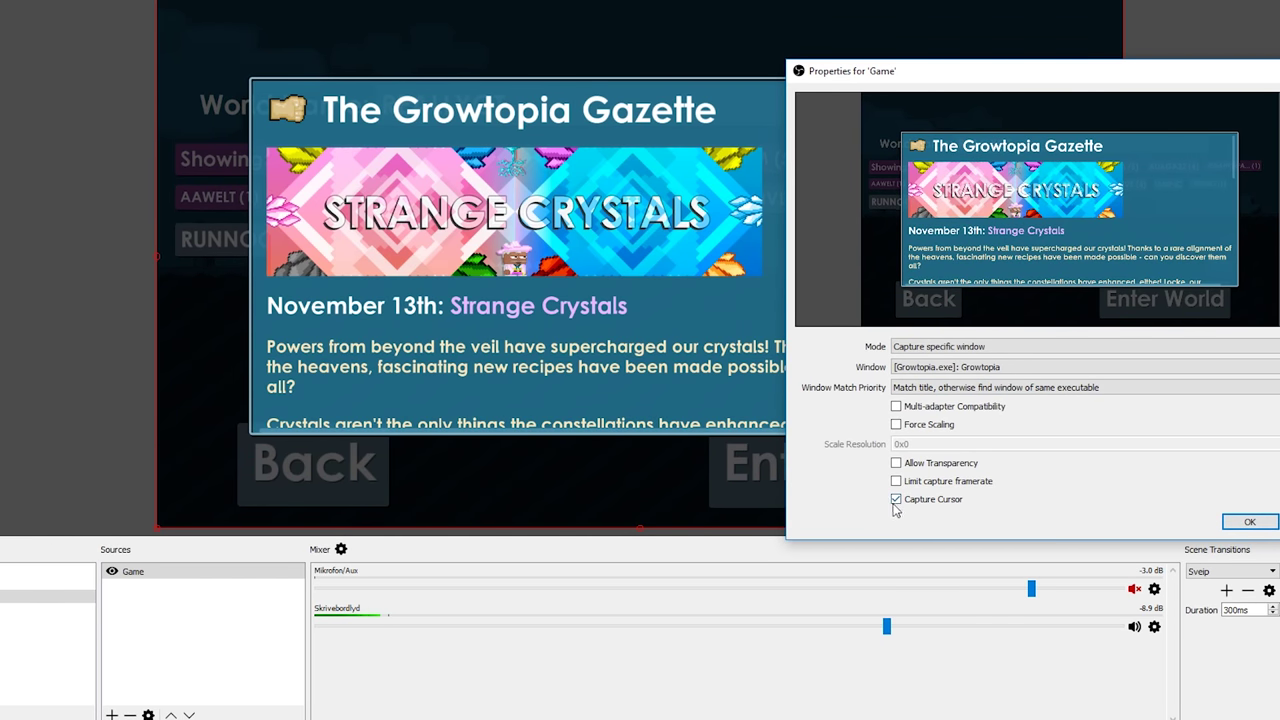
pyautogui.moveTo(933, 88); pyautogui.dragTo(666, 57)
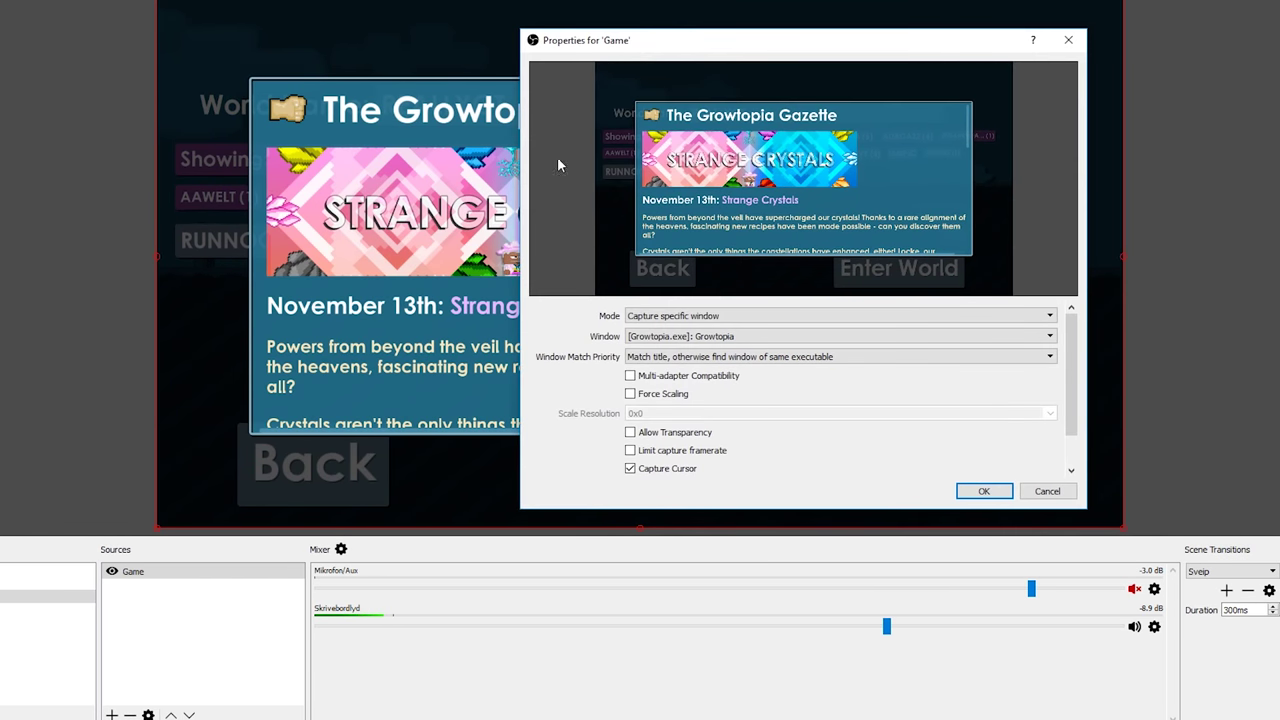
pyautogui.click(631, 470)
pyautogui.click(631, 469)
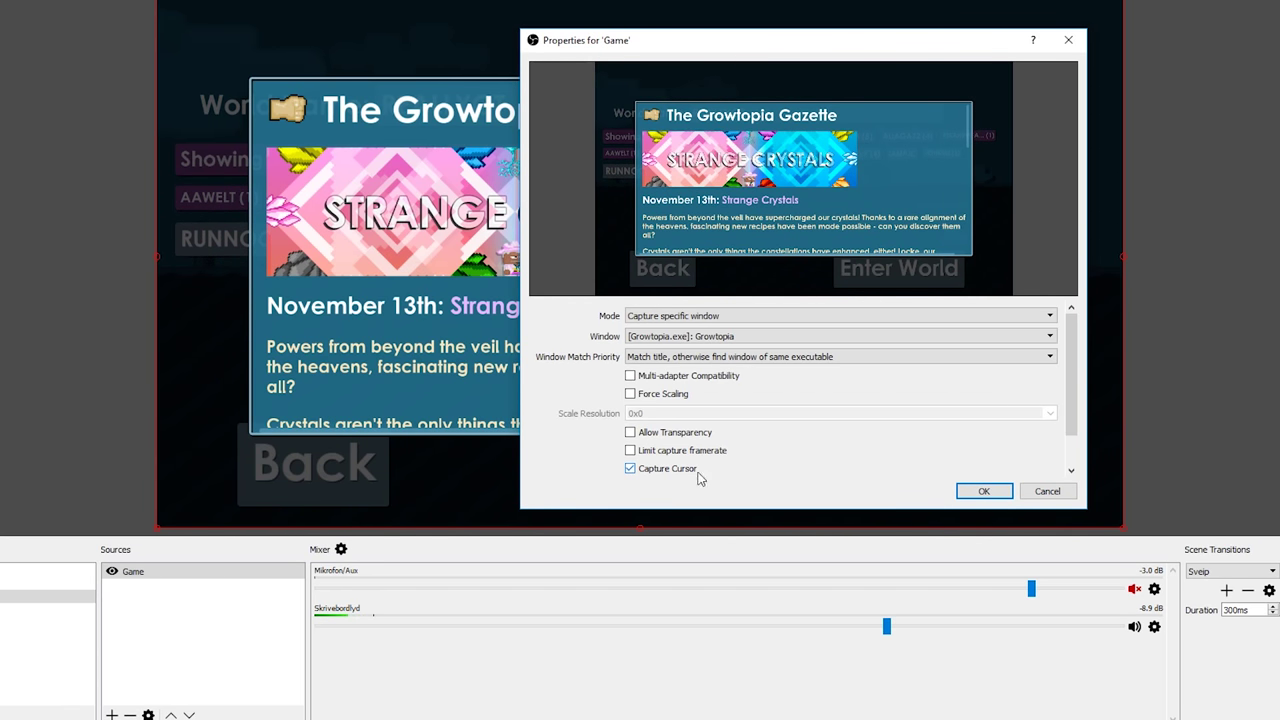
# Apply the Game settings and adjust its top corners so the capture fills the canvas.
pyautogui.click(981, 494)
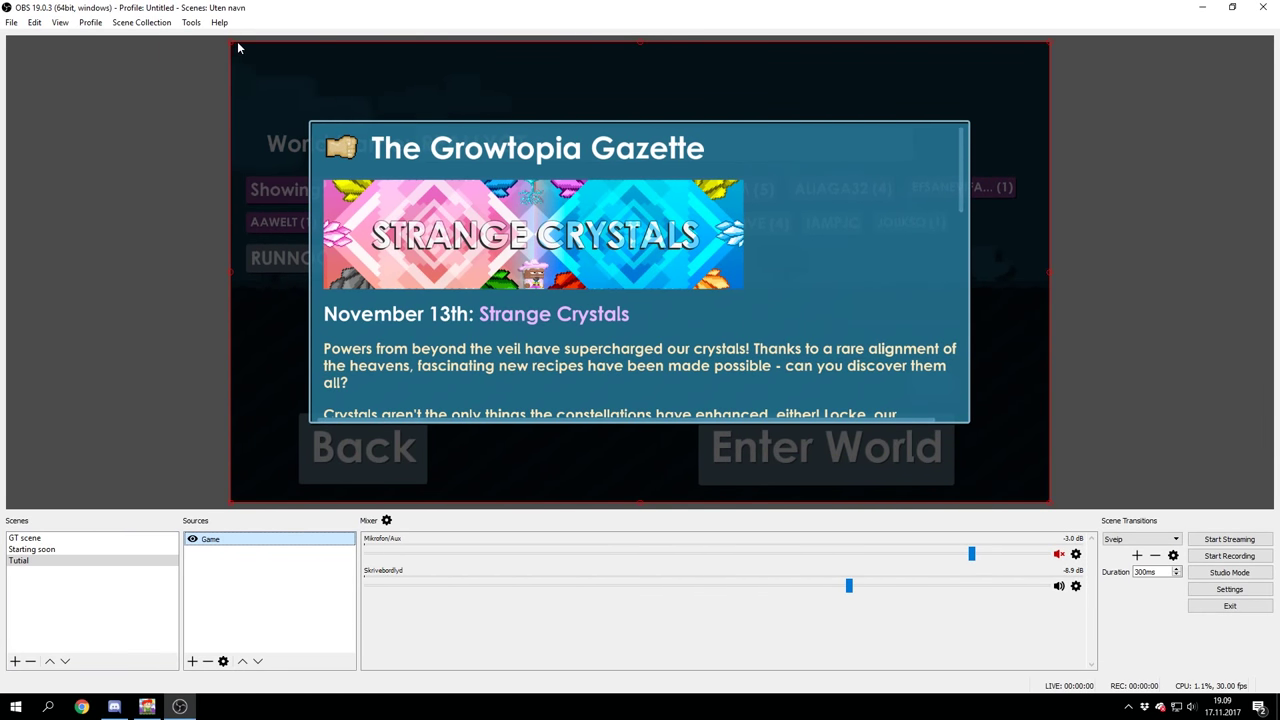
pyautogui.moveTo(238, 47)
pyautogui.mouseDown()
pyautogui.moveTo(369, 208)
pyautogui.moveTo(557, 345)
pyautogui.moveTo(240, 93)
pyautogui.moveTo(229, 41)
pyautogui.moveTo(543, 329)
pyautogui.moveTo(236, 64)
pyautogui.mouseUp()
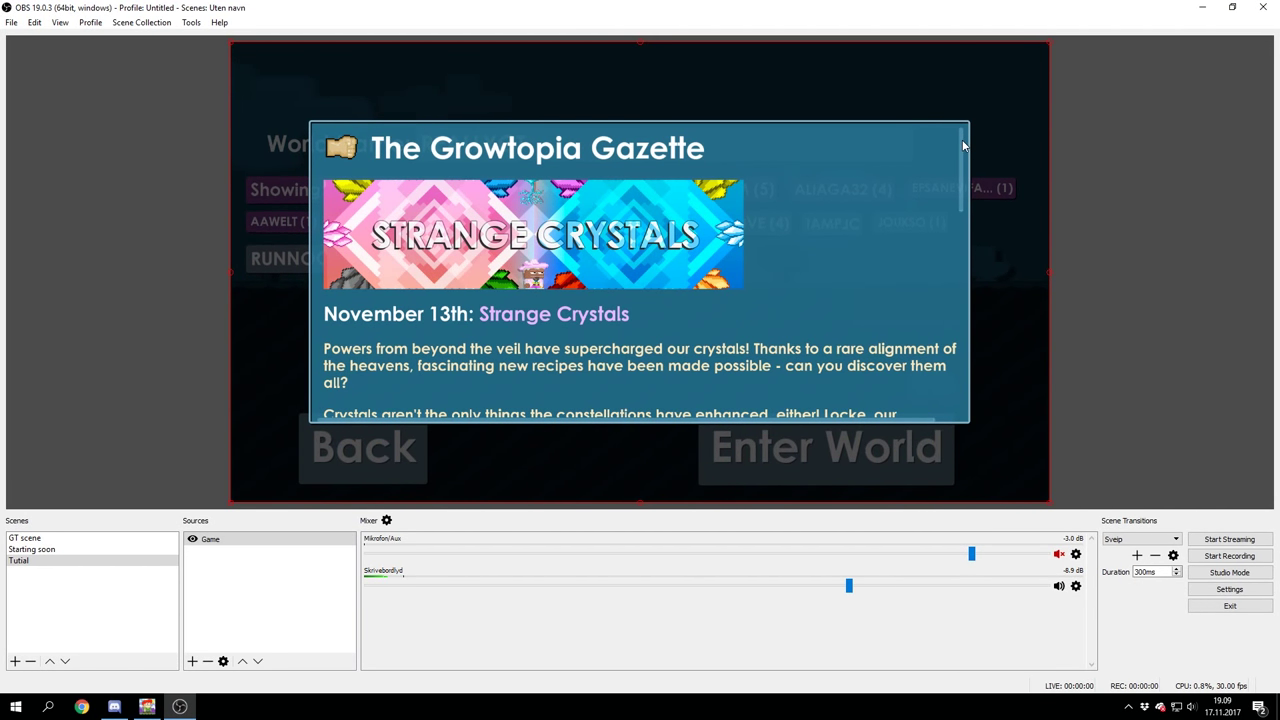
pyautogui.moveTo(1048, 42)
pyautogui.mouseDown()
pyautogui.moveTo(872, 86)
pyautogui.moveTo(604, 184)
pyautogui.moveTo(510, 257)
pyautogui.moveTo(401, 372)
pyautogui.moveTo(363, 449)
pyautogui.moveTo(823, 197)
pyautogui.moveTo(1051, 45)
pyautogui.mouseUp()
pyautogui.click(1058, 42)
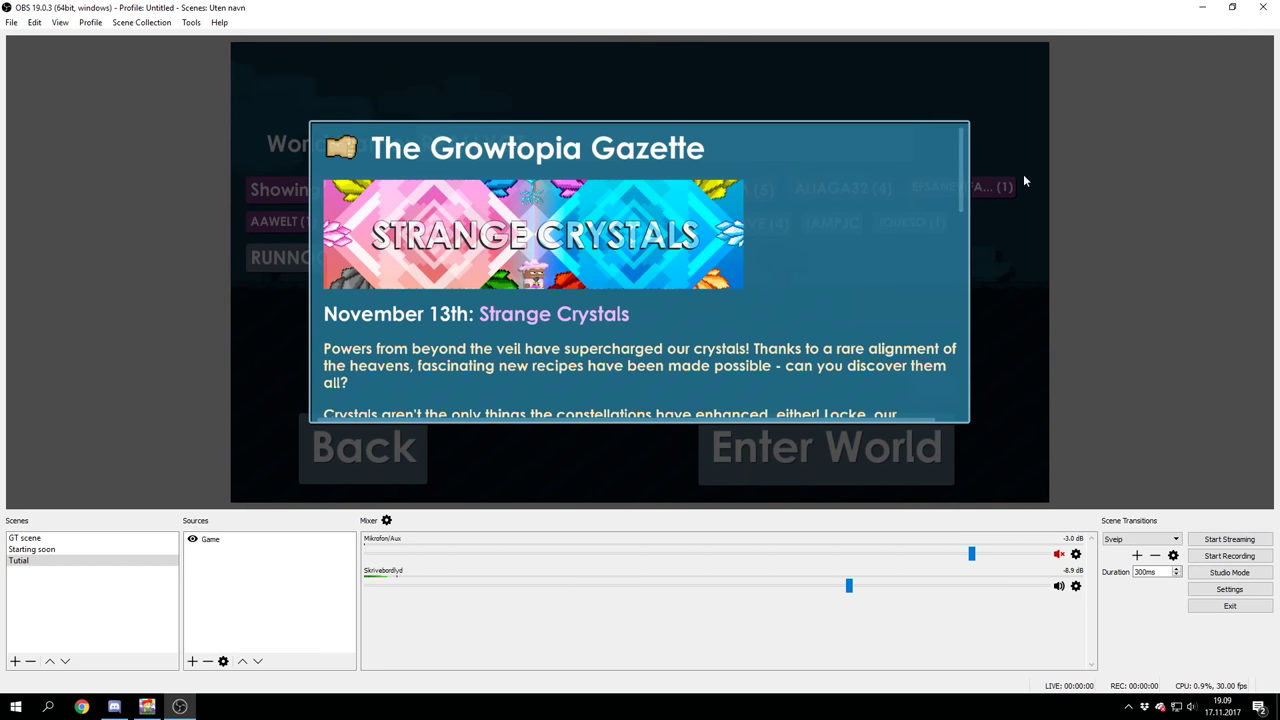
pyautogui.click(1023, 67)
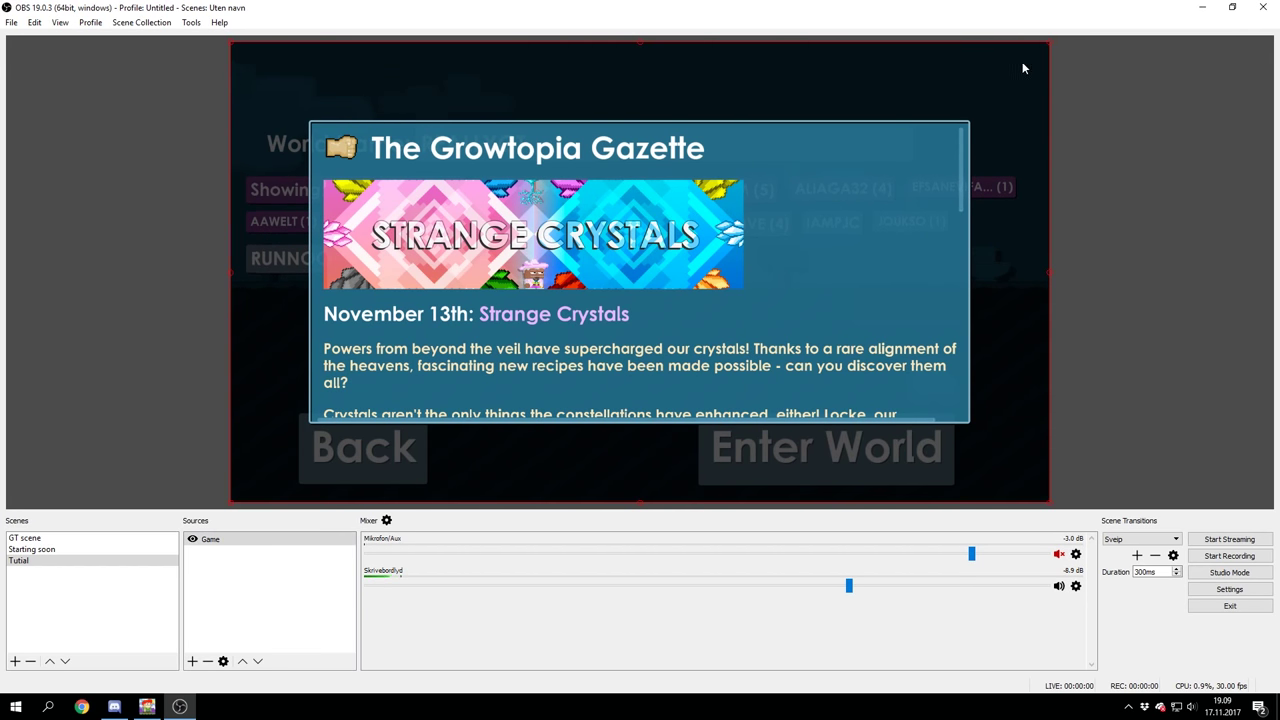
pyautogui.moveTo(1050, 46)
pyautogui.mouseDown()
pyautogui.moveTo(834, 206)
pyautogui.moveTo(531, 189)
pyautogui.moveTo(431, 154)
pyautogui.moveTo(801, 187)
pyautogui.moveTo(1060, 44)
pyautogui.mouseUp()
pyautogui.click(1080, 54)
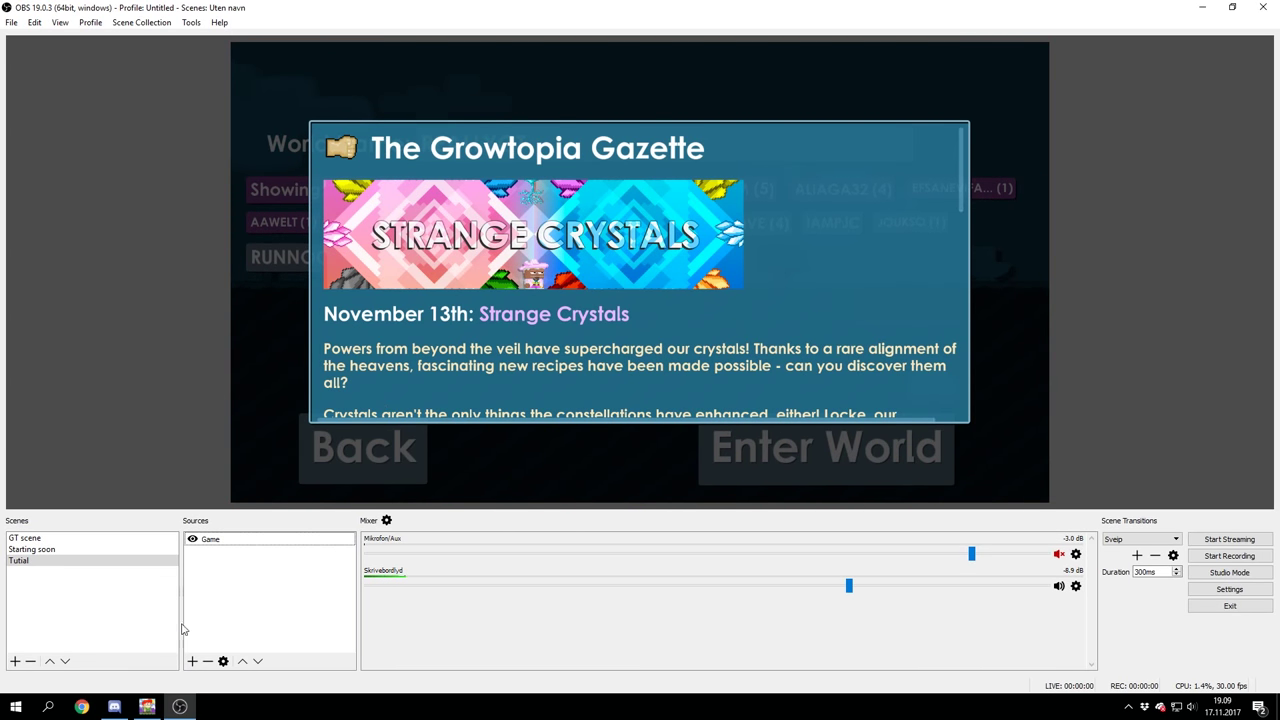
# Add an Image source named 'Overlay1' above the Game source.
pyautogui.click(192, 661)
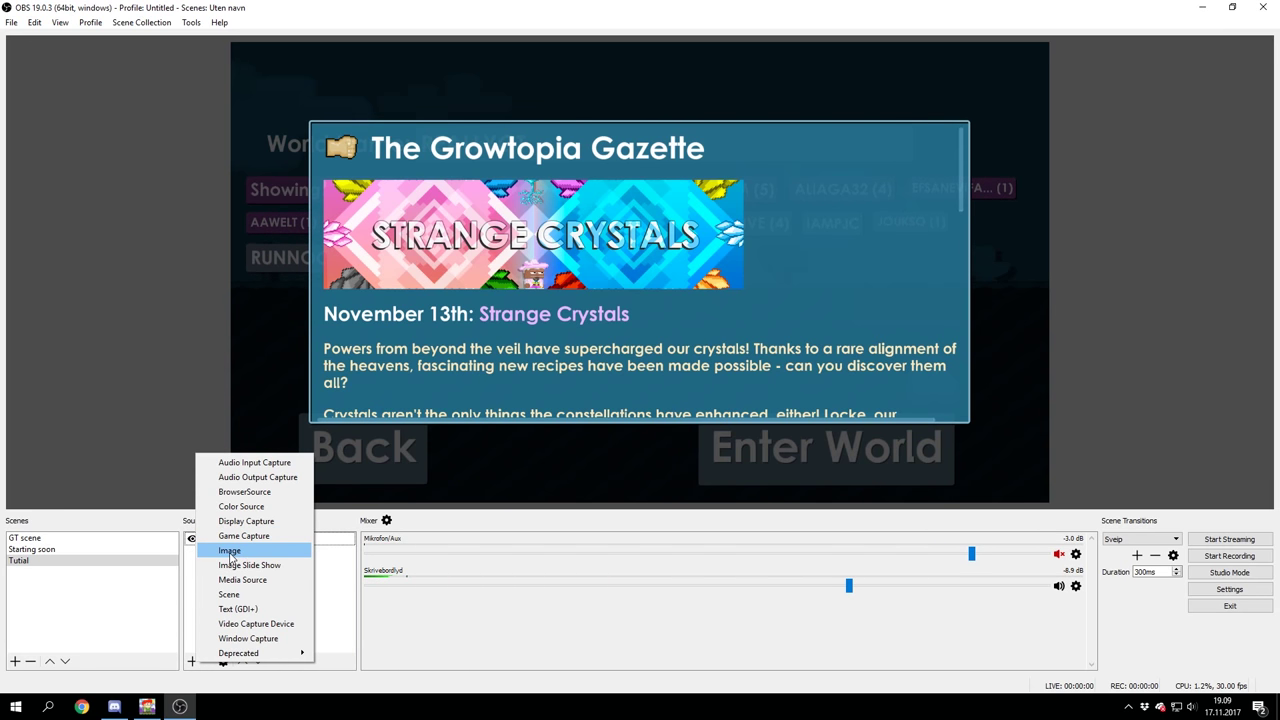
pyautogui.click(230, 551)
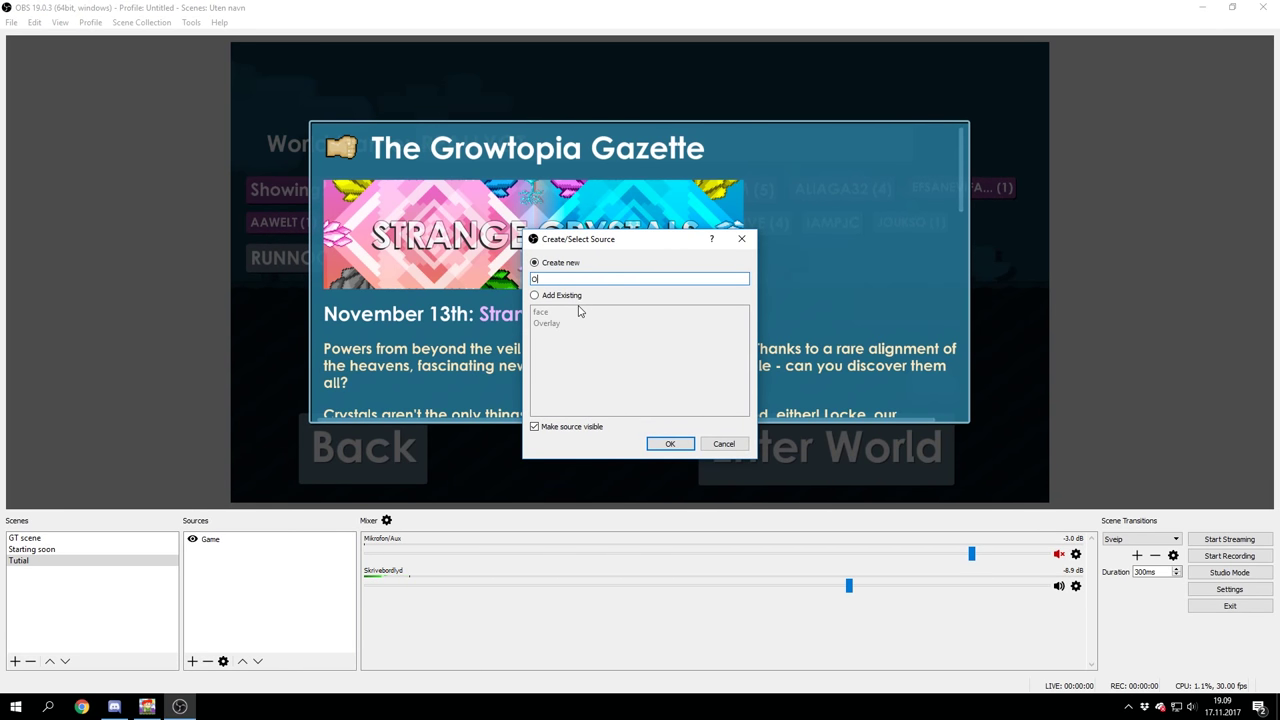
pyautogui.write('Overlay1')
pyautogui.press('Return')
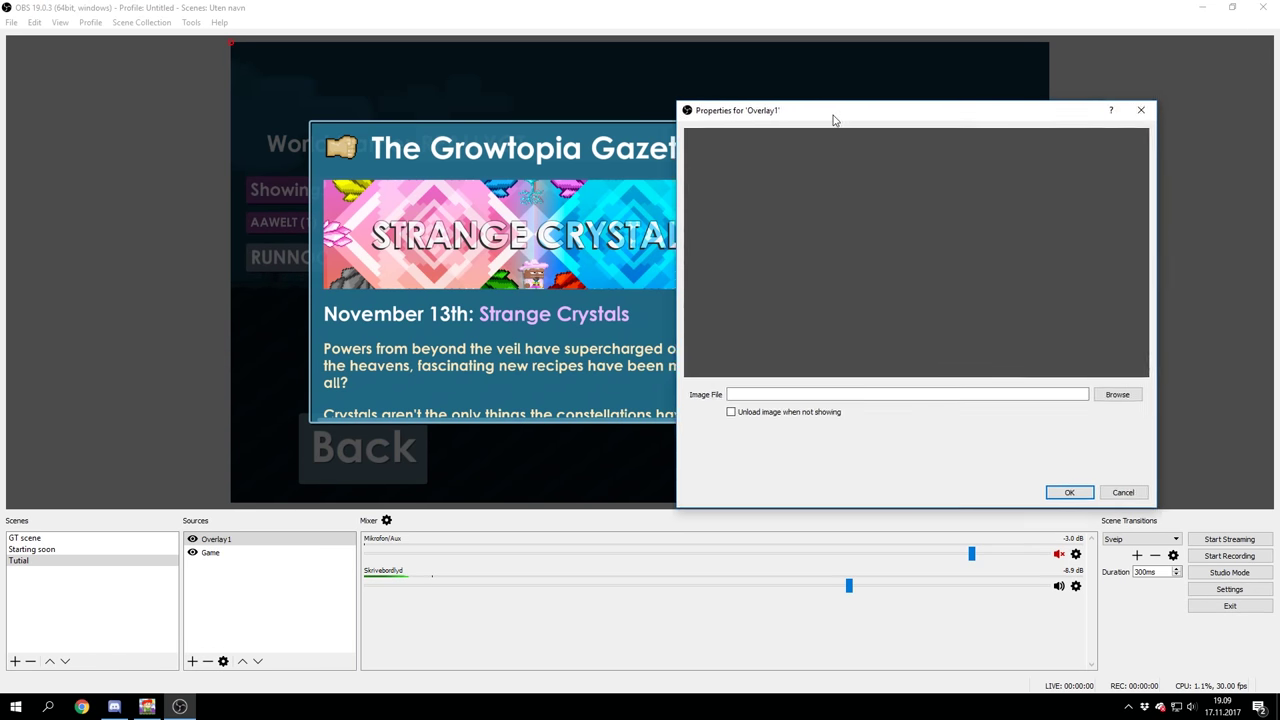
pyautogui.moveTo(835, 120); pyautogui.dragTo(807, 80)
# Set Overlay1's image file to StreamOverlay.png and apply the properties.
pyautogui.click(1165, 371)
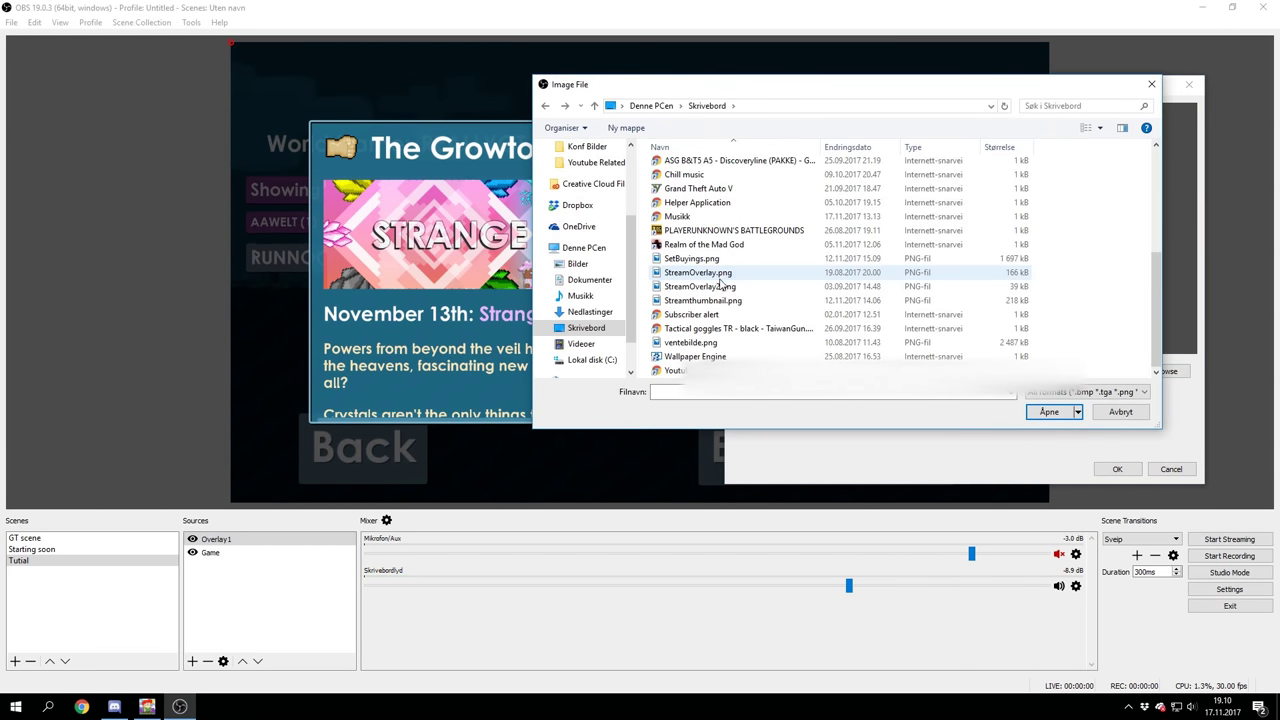
pyautogui.click(718, 276)
pyautogui.click(1042, 410)
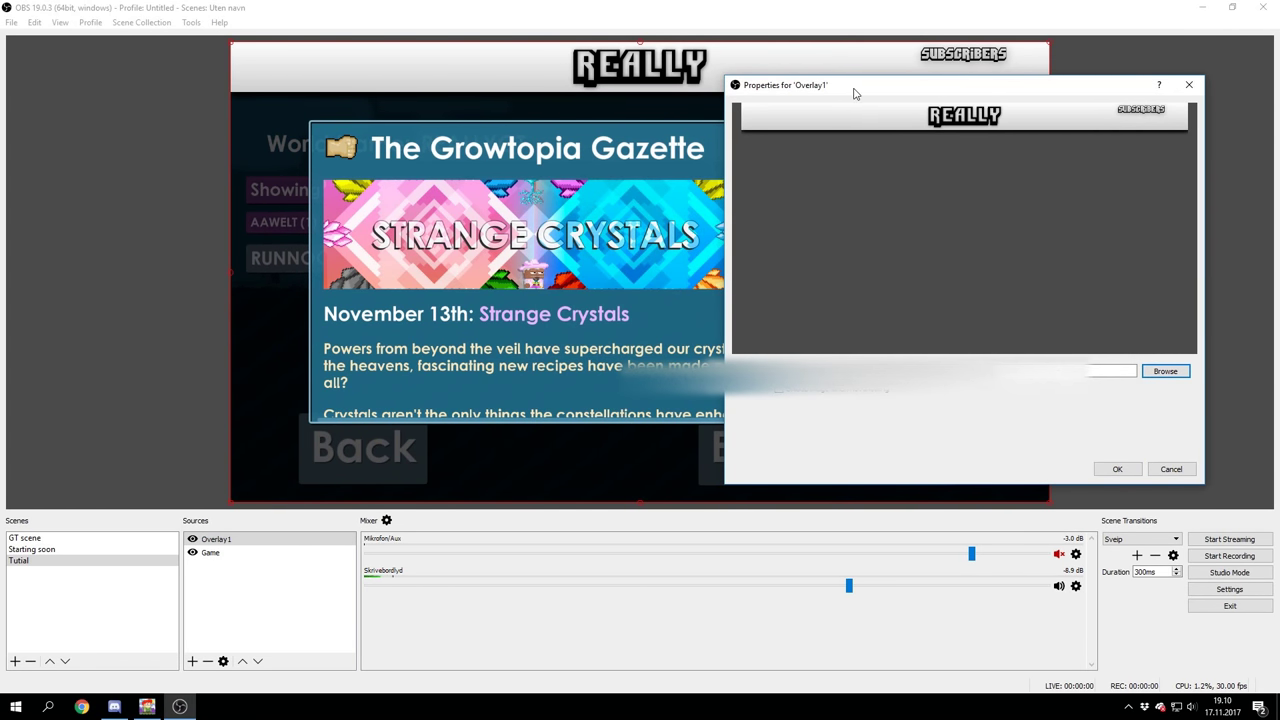
pyautogui.moveTo(855, 93); pyautogui.dragTo(474, 155)
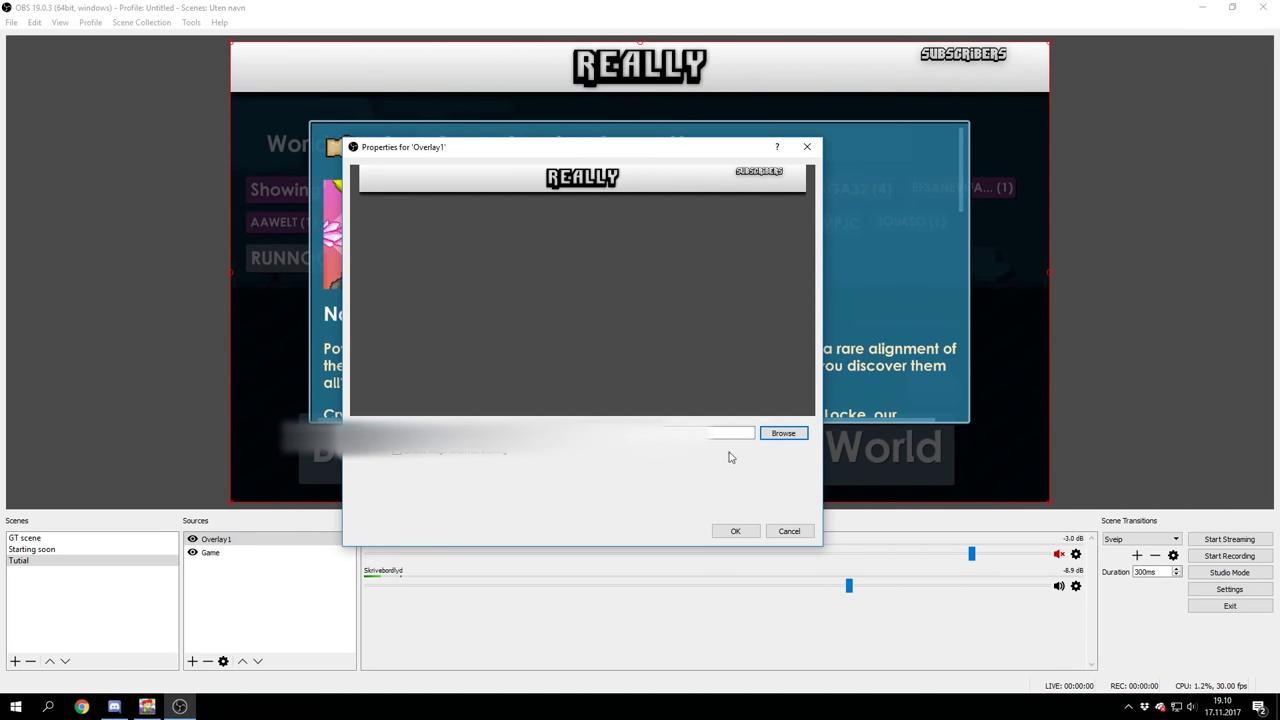
pyautogui.moveTo(647, 151); pyautogui.dragTo(958, 179)
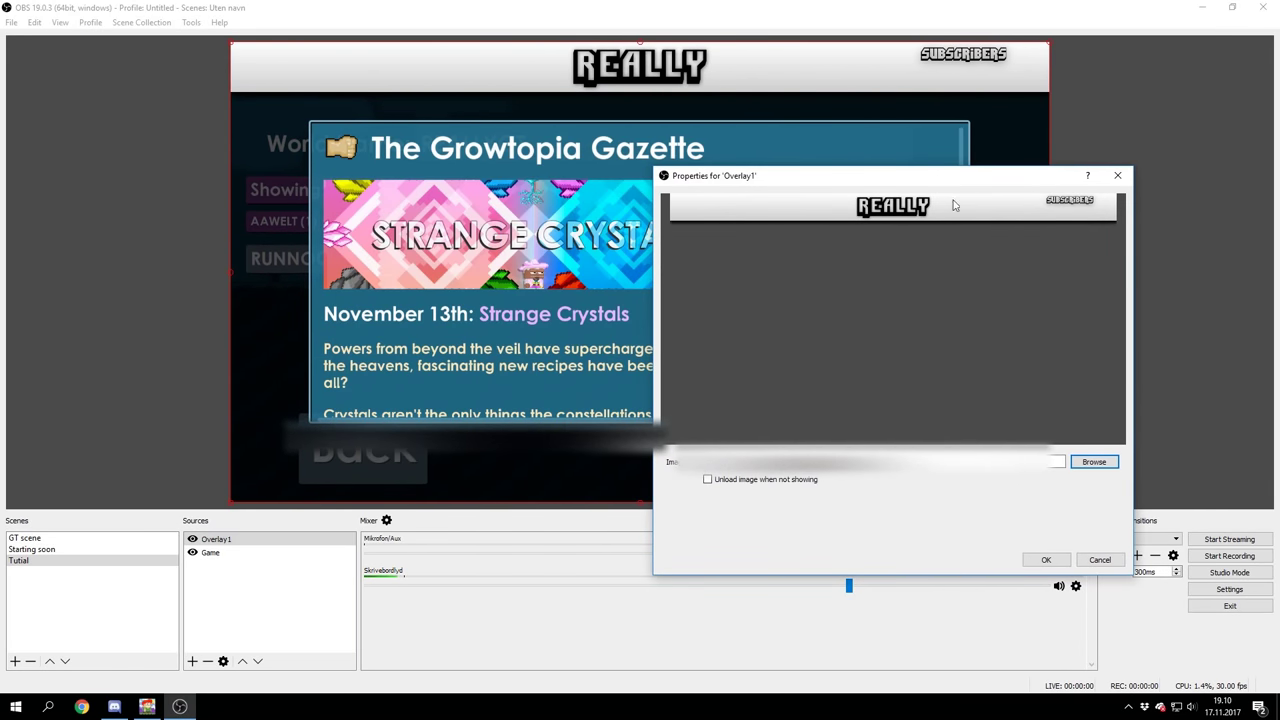
pyautogui.click(1046, 560)
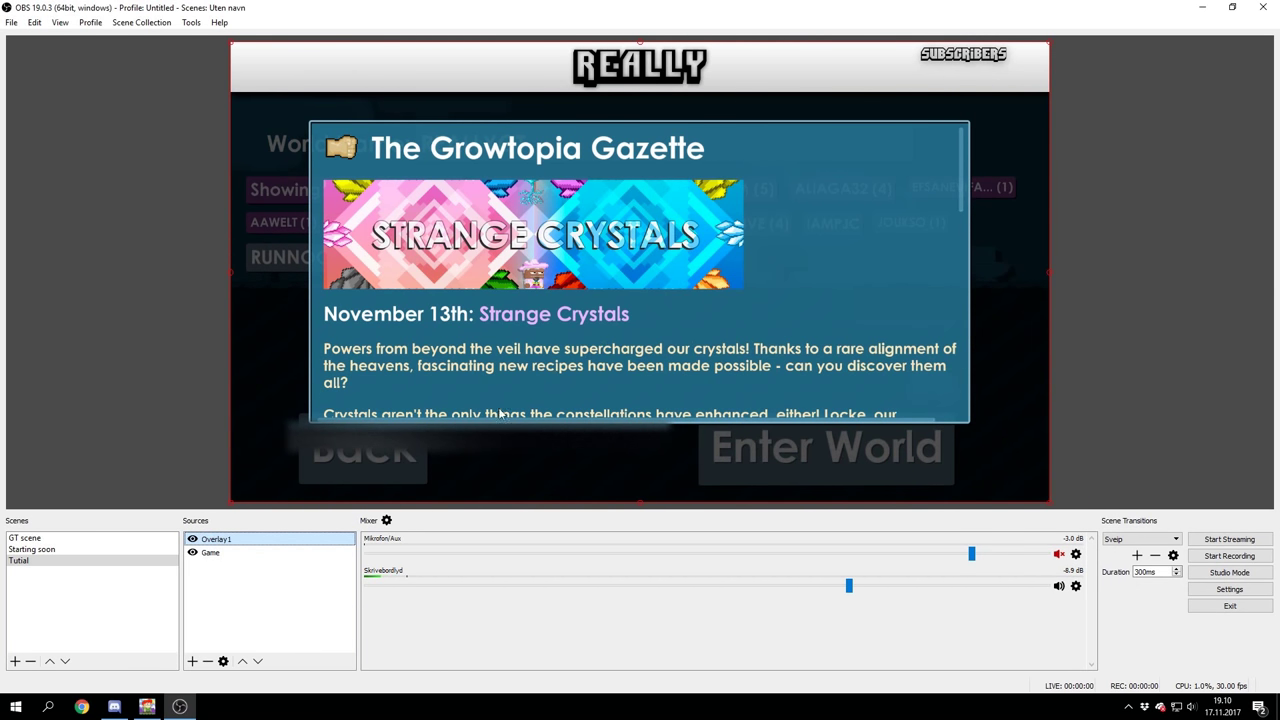
pyautogui.click(222, 590)
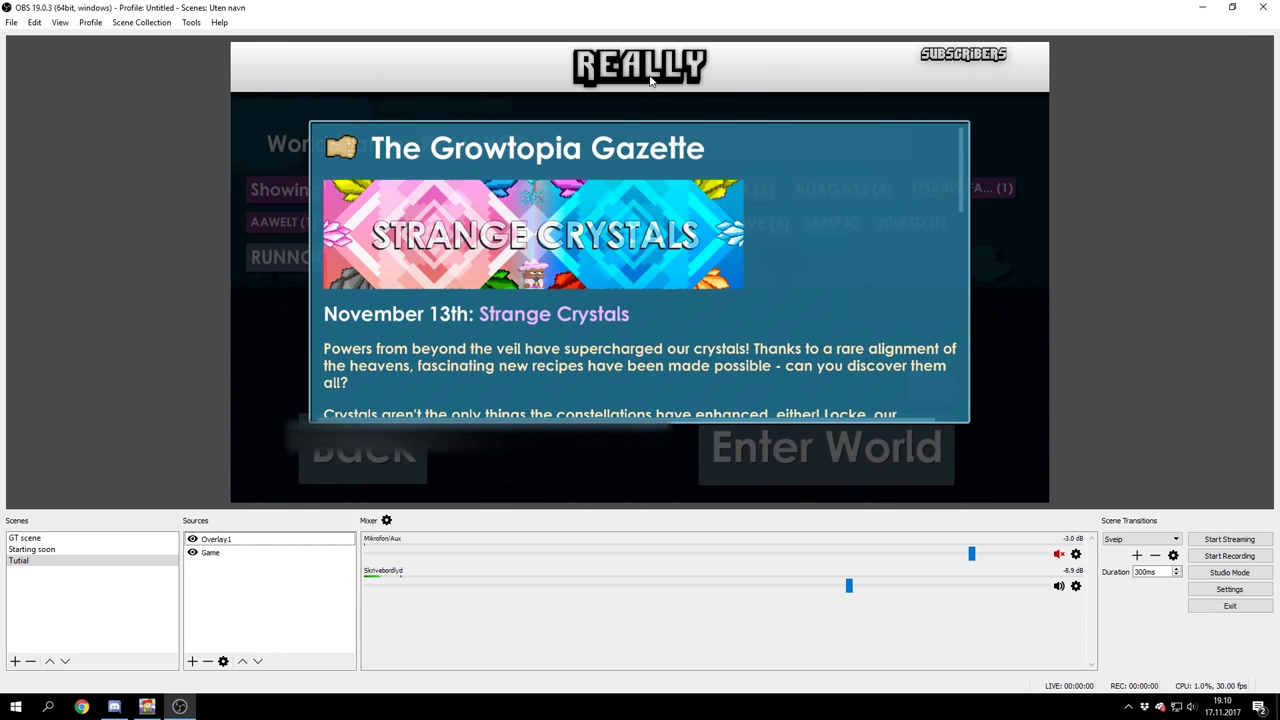
pyautogui.click(711, 59)
pyautogui.moveTo(711, 59)
pyautogui.mouseDown()
pyautogui.moveTo(674, 218)
pyautogui.moveTo(940, 190)
pyautogui.moveTo(700, 80)
pyautogui.moveTo(712, 64)
pyautogui.mouseUp()
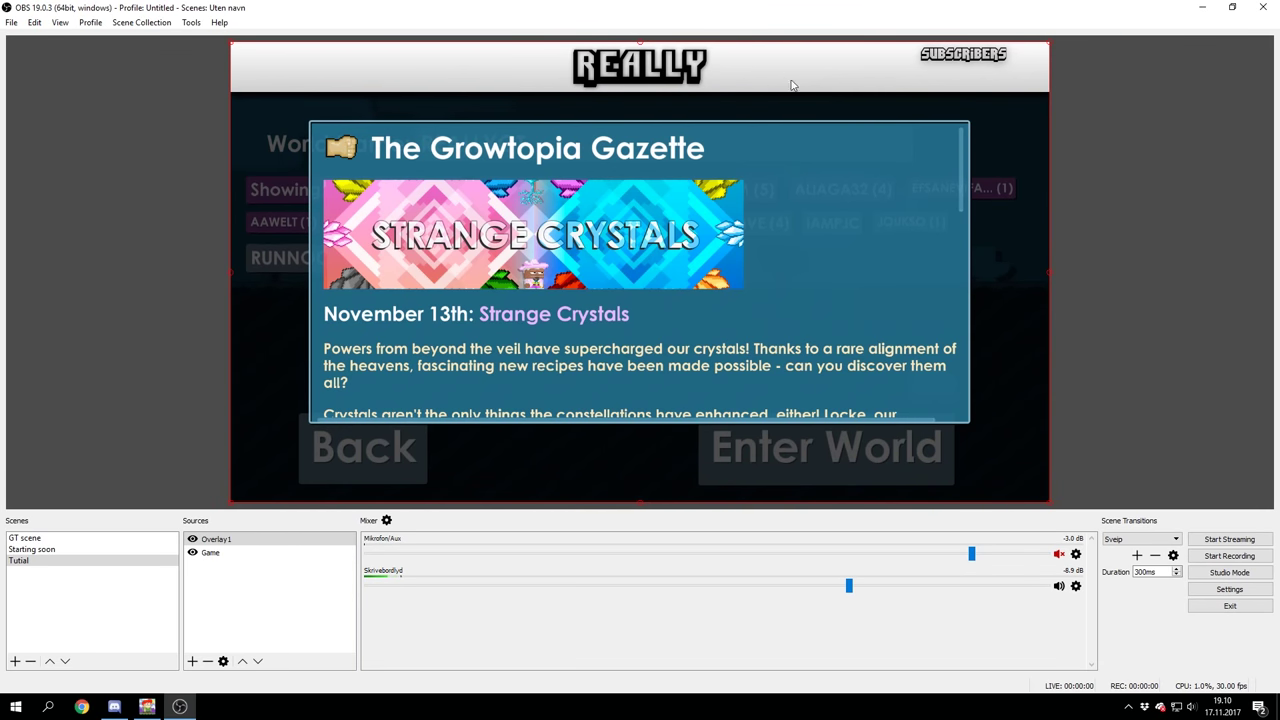
pyautogui.click(1152, 172)
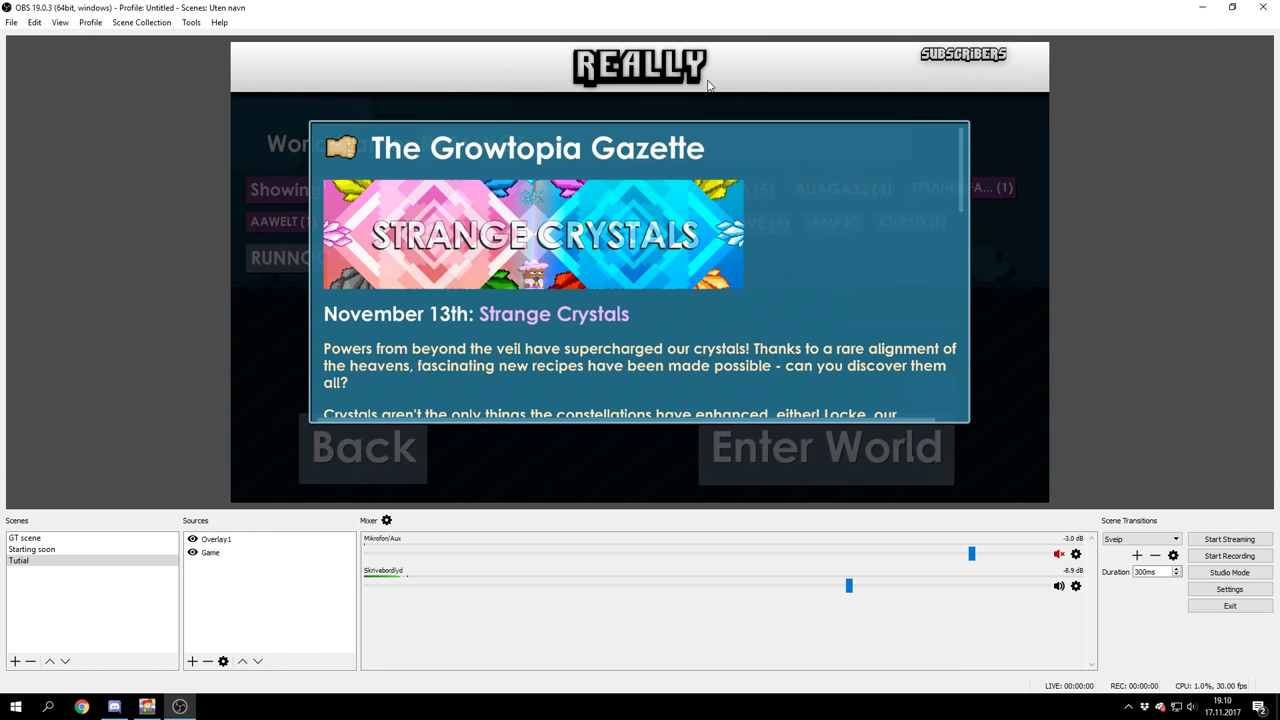
pyautogui.click(676, 79)
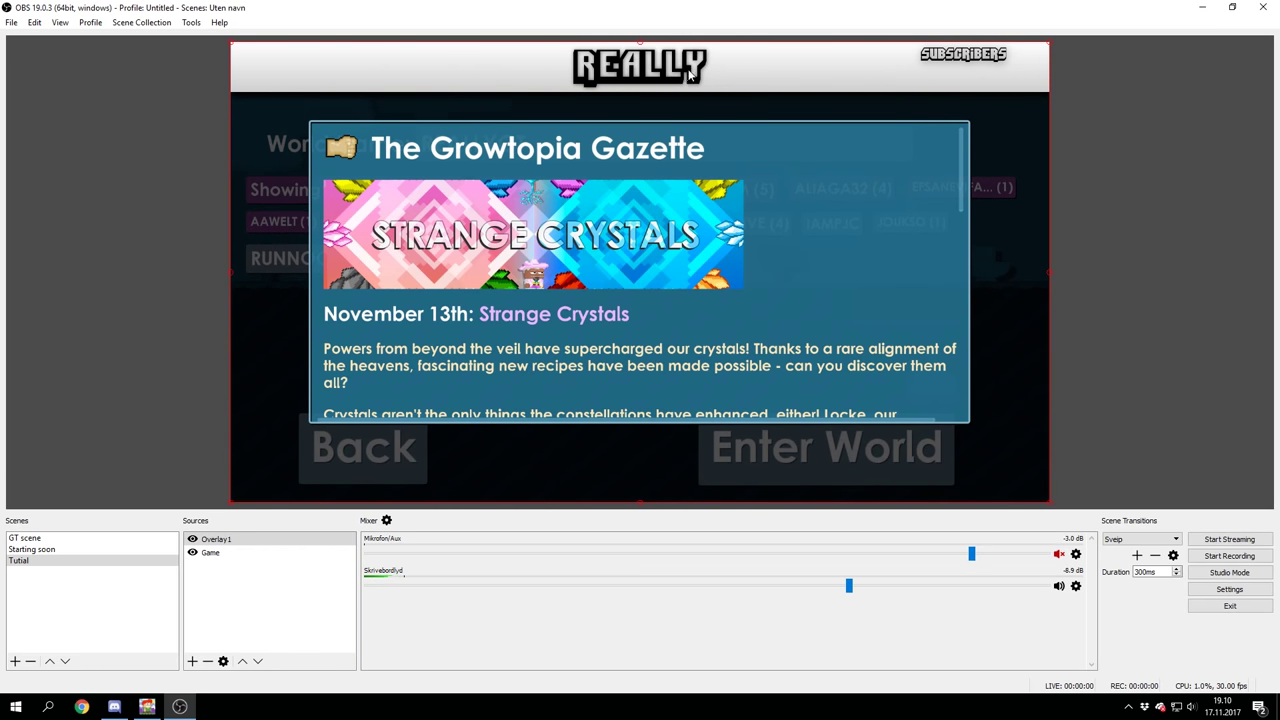